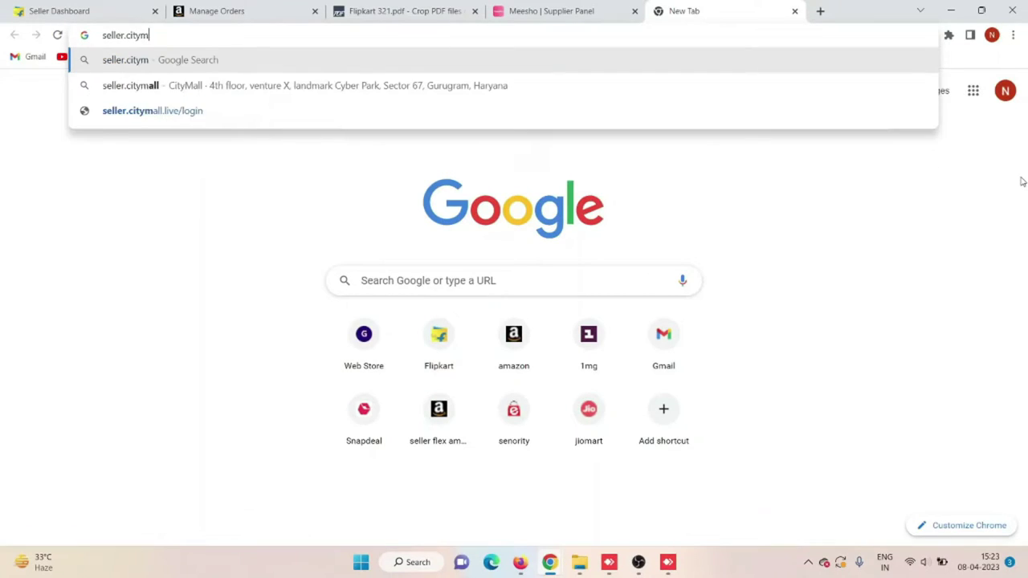
Step: Enter the CityMall seller site address in a new Chrome tab's address bar
text(all)
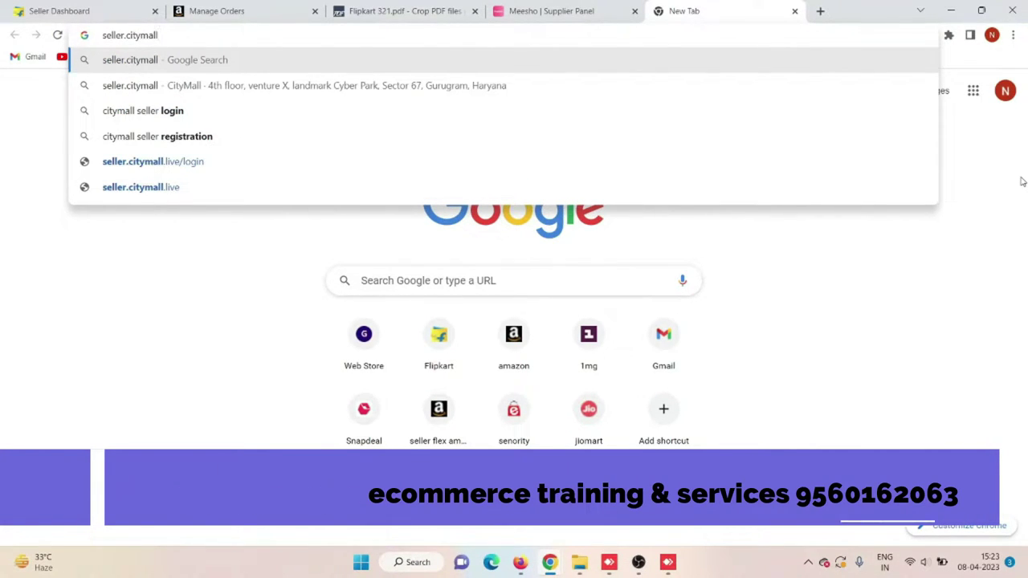
text(.live)
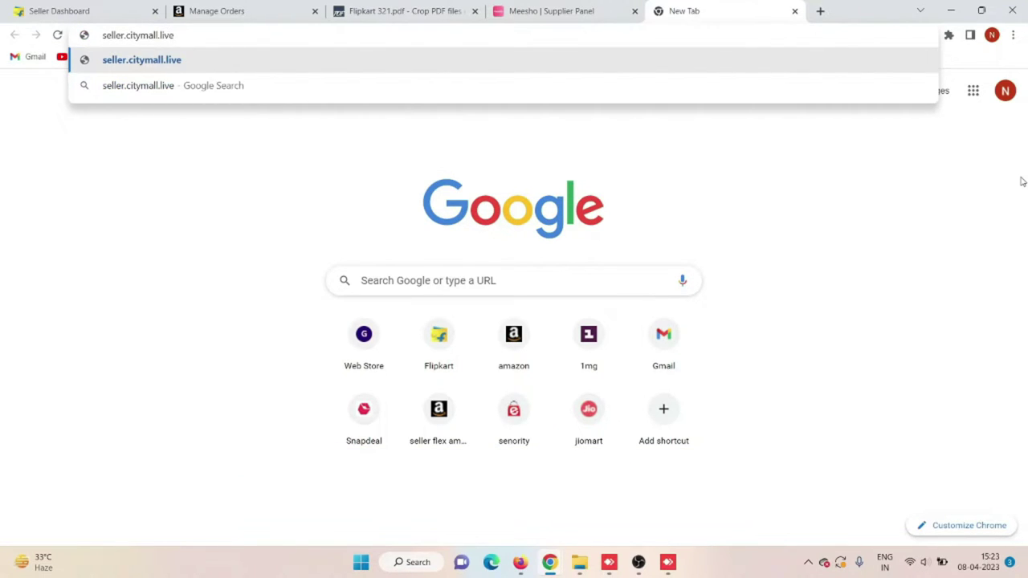
Step: Load seller.citymall.live from the address bar suggestion
click(280, 68)
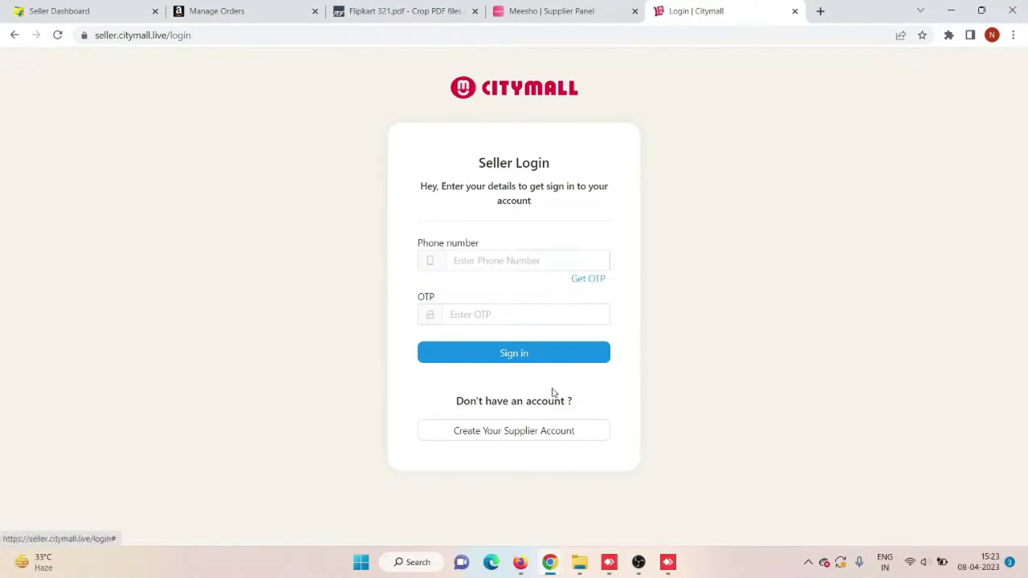
Step: Start a new supplier account and enter the seller's phone number, name and organization
click(521, 432)
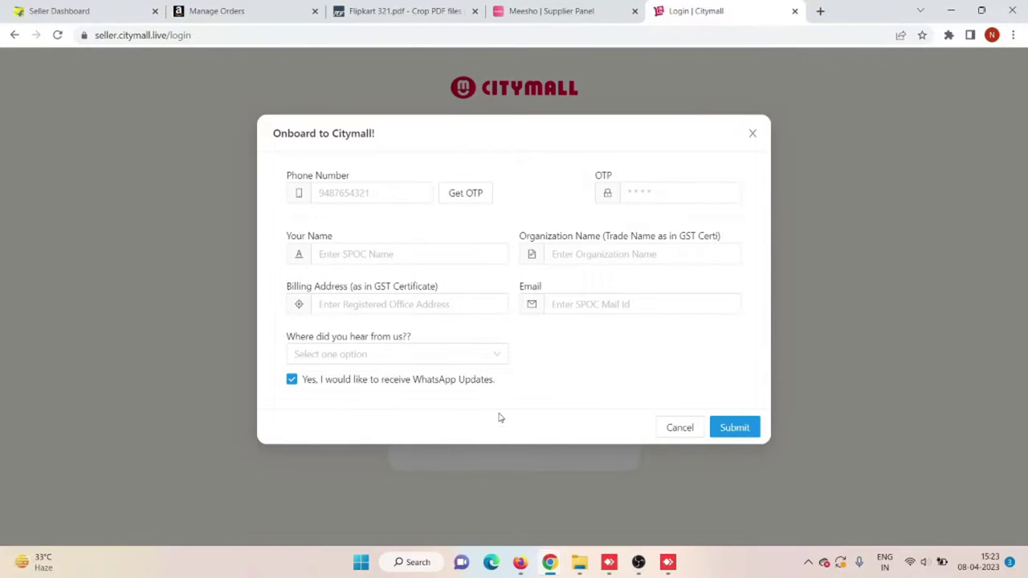
click(354, 193)
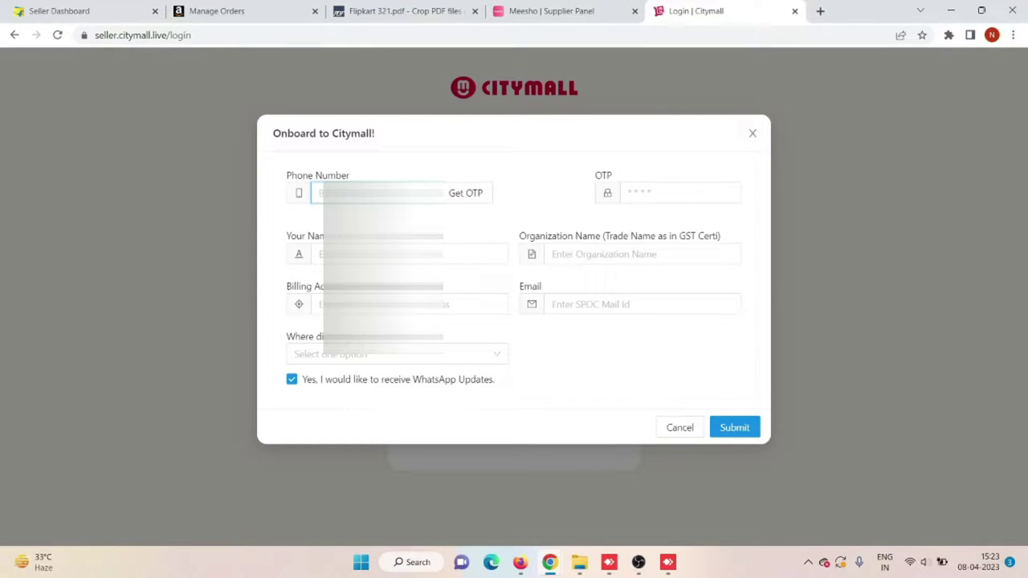
text(9)
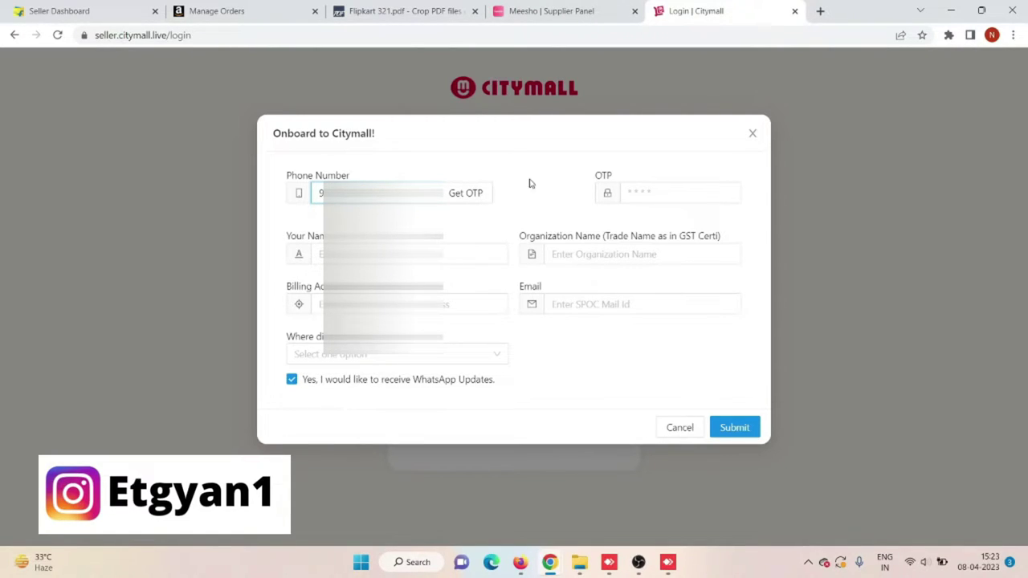
click(409, 253)
text(D)
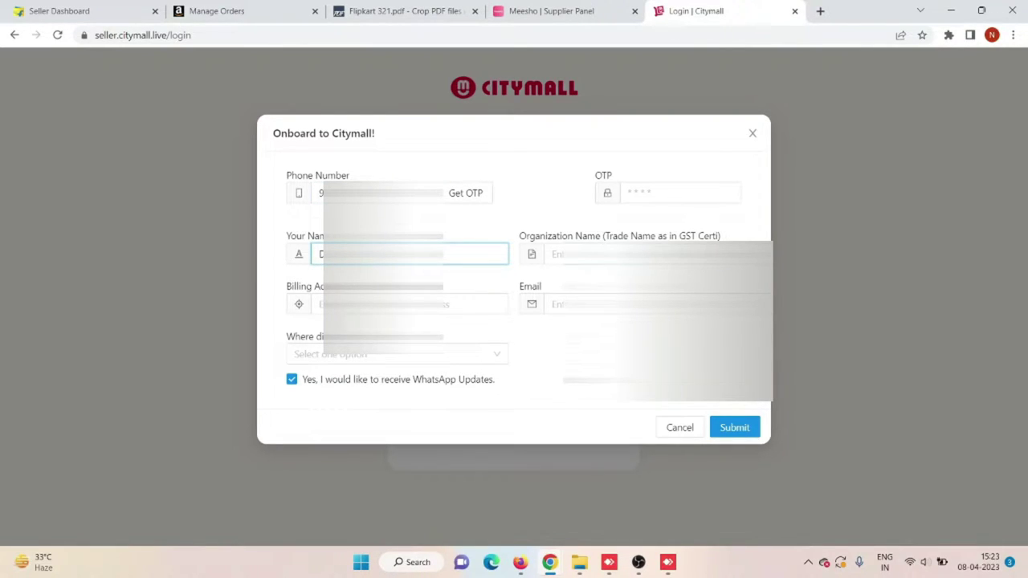
click(561, 256)
text(Ns)
Step: Fill in the seller's billing address and e-mail address
key(Tab)
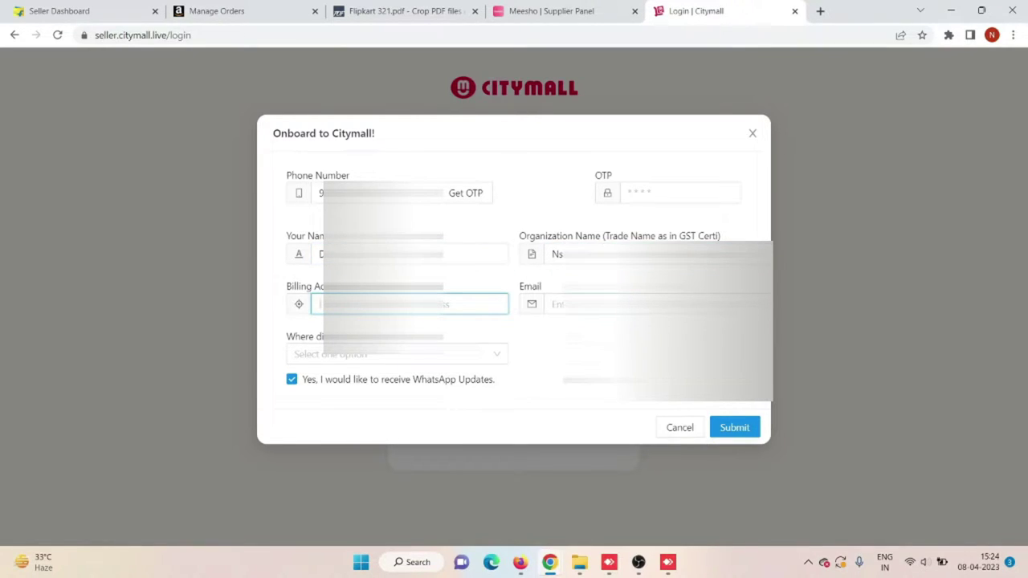
text(b)
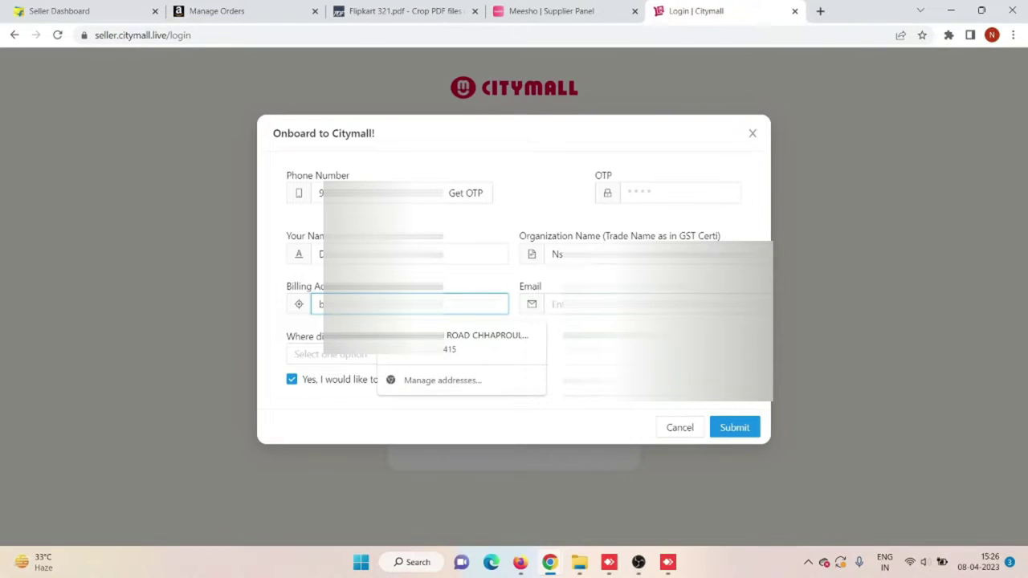
key(Escape)
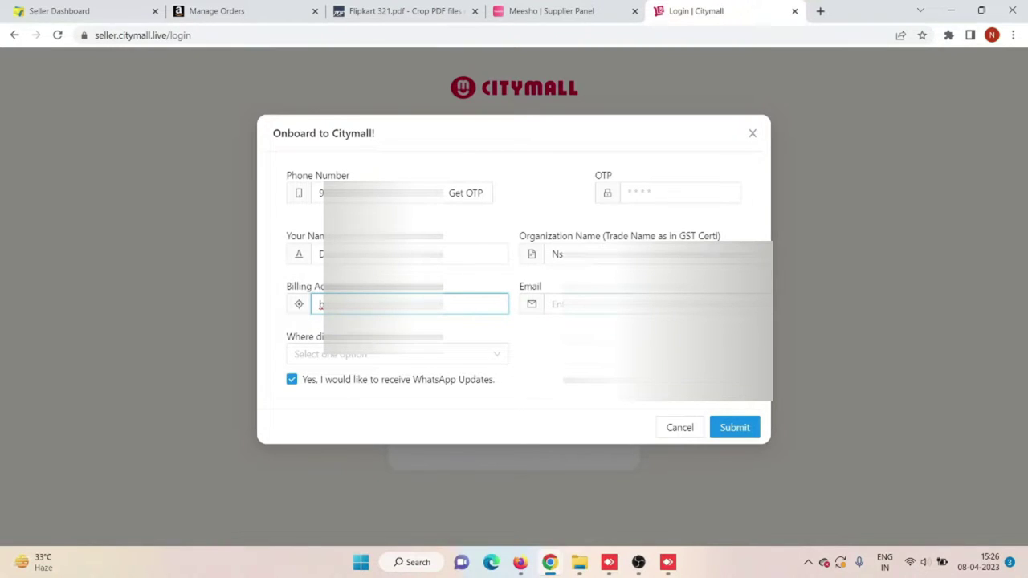
text(nagar)
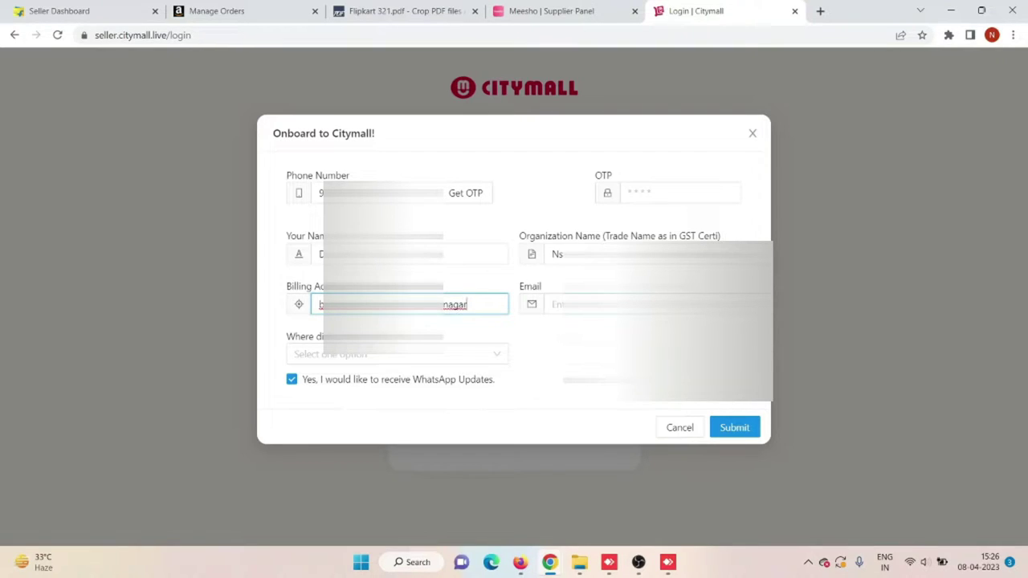
text( ghazibad)
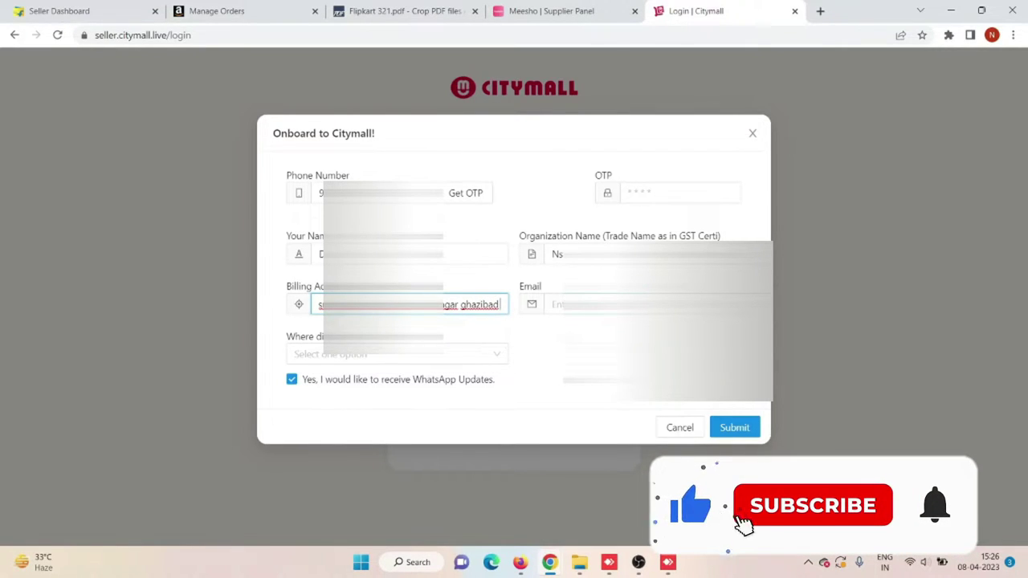
click(554, 304)
text(ns)
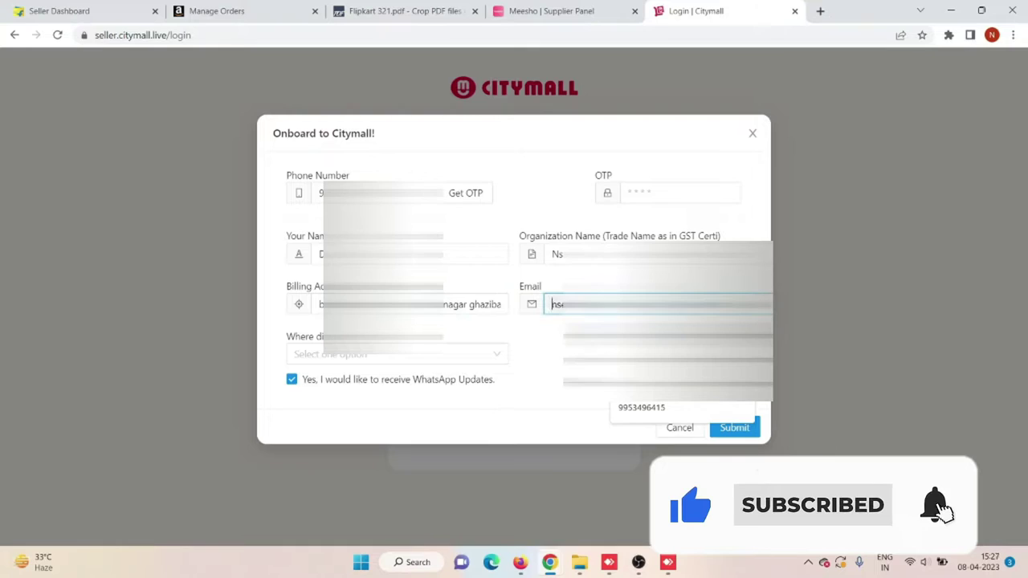
Step: Choose Others as the referral source, verify the phone with the OTP, and submit
click(352, 358)
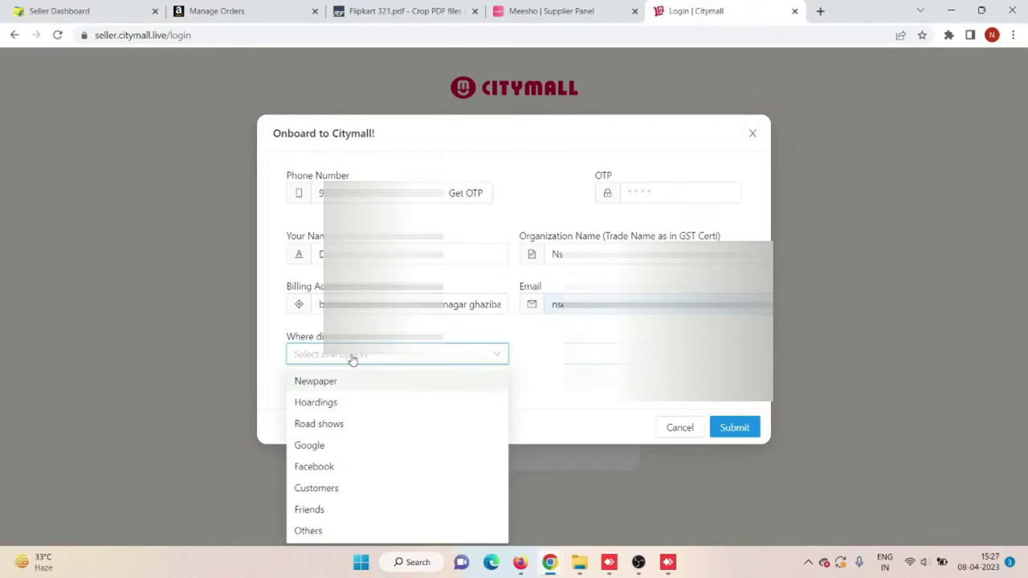
click(320, 532)
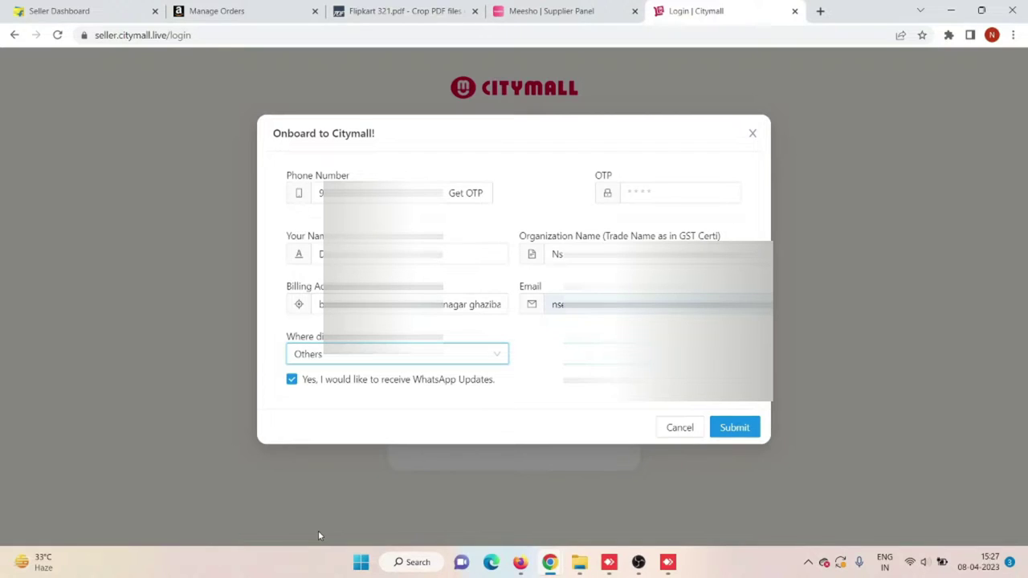
click(554, 253)
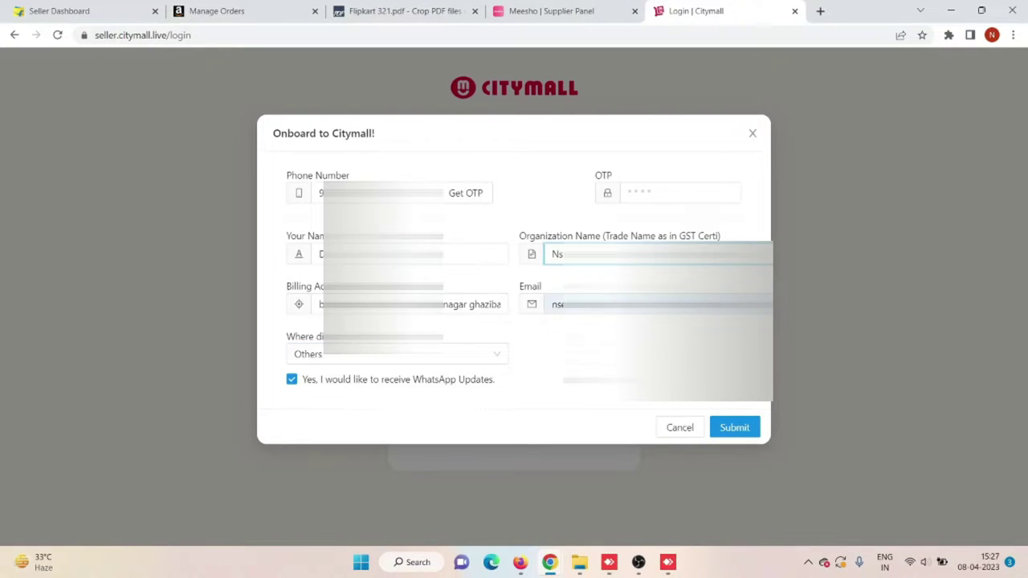
click(471, 197)
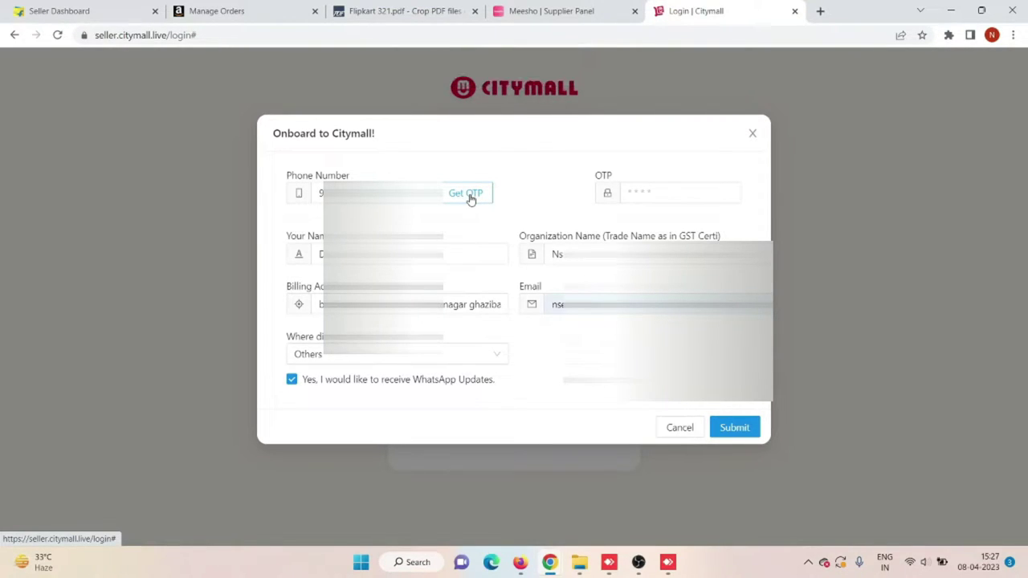
click(648, 193)
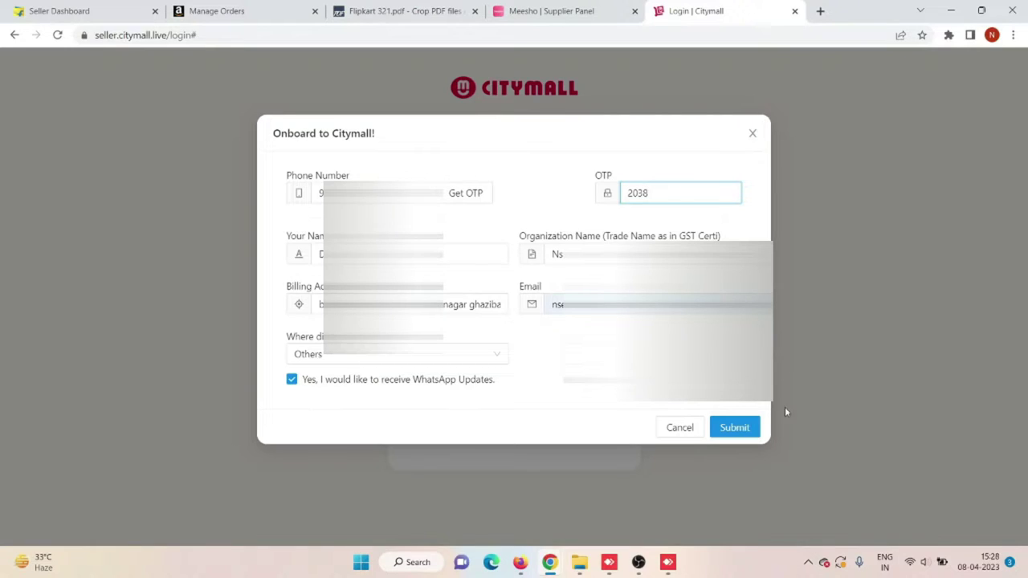
click(736, 428)
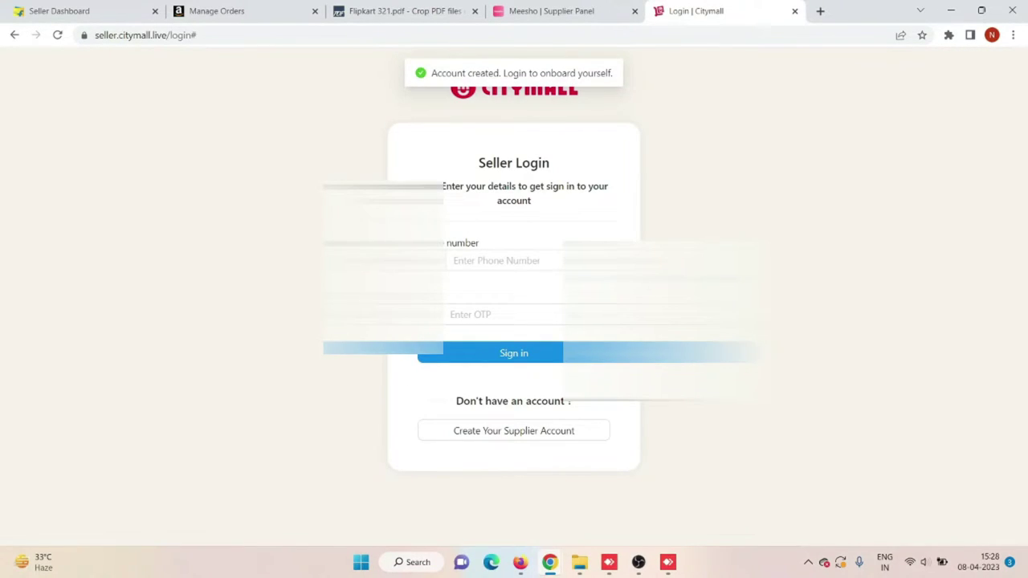
Step: Sign in with the seller's phone number and the one-time code sent to it
click(509, 255)
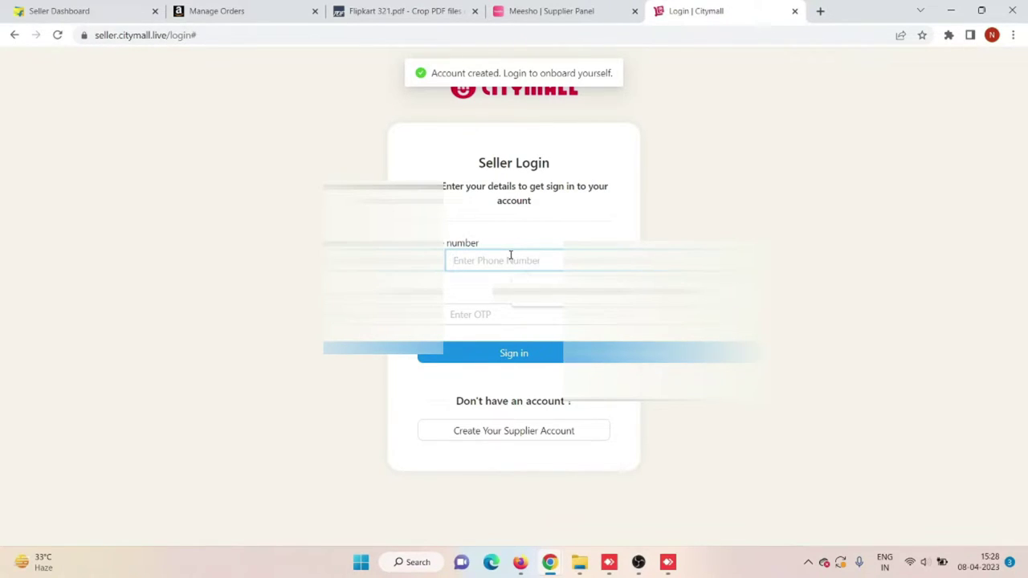
text(99)
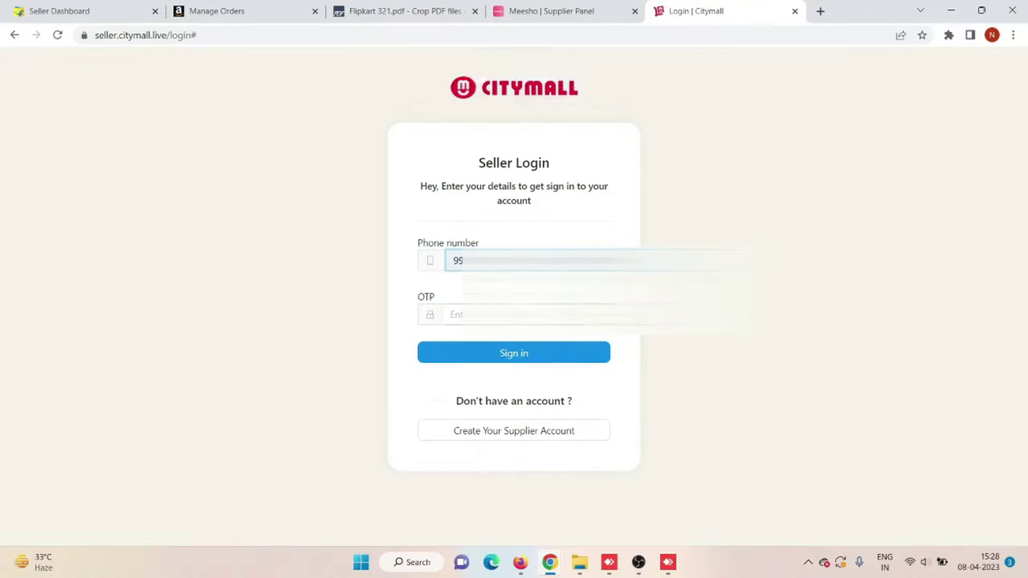
click(690, 260)
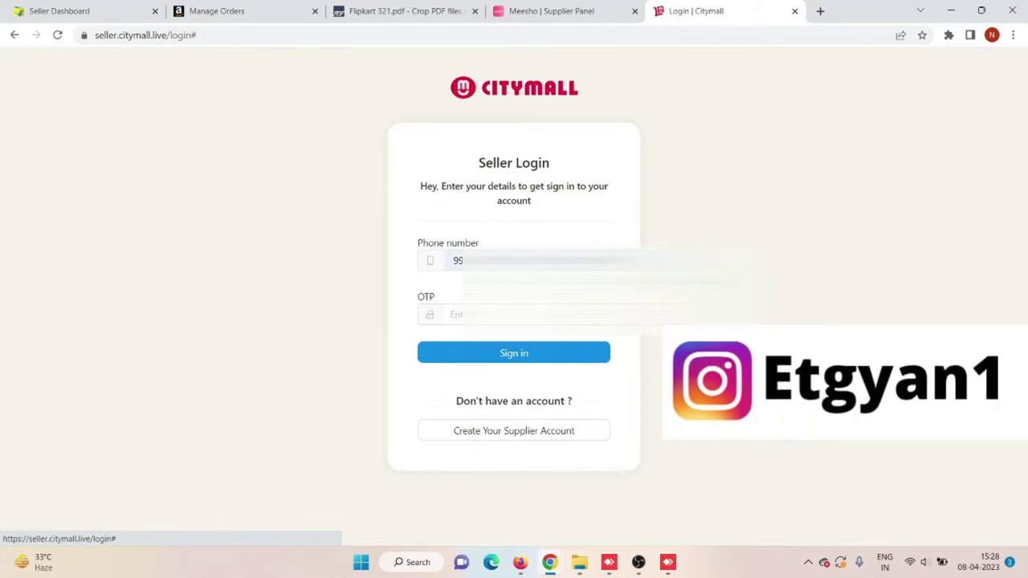
click(514, 314)
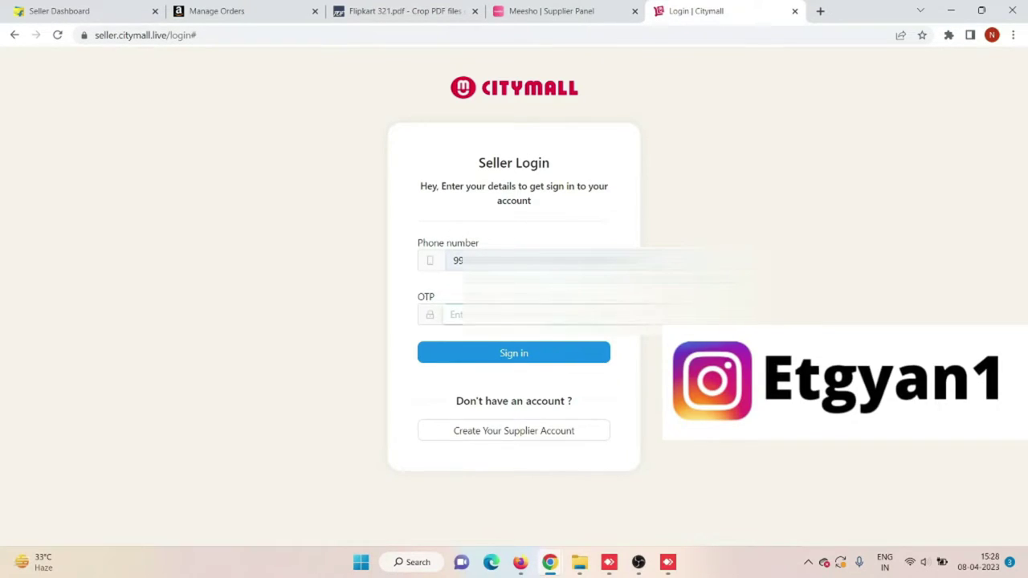
text(45)
click(509, 354)
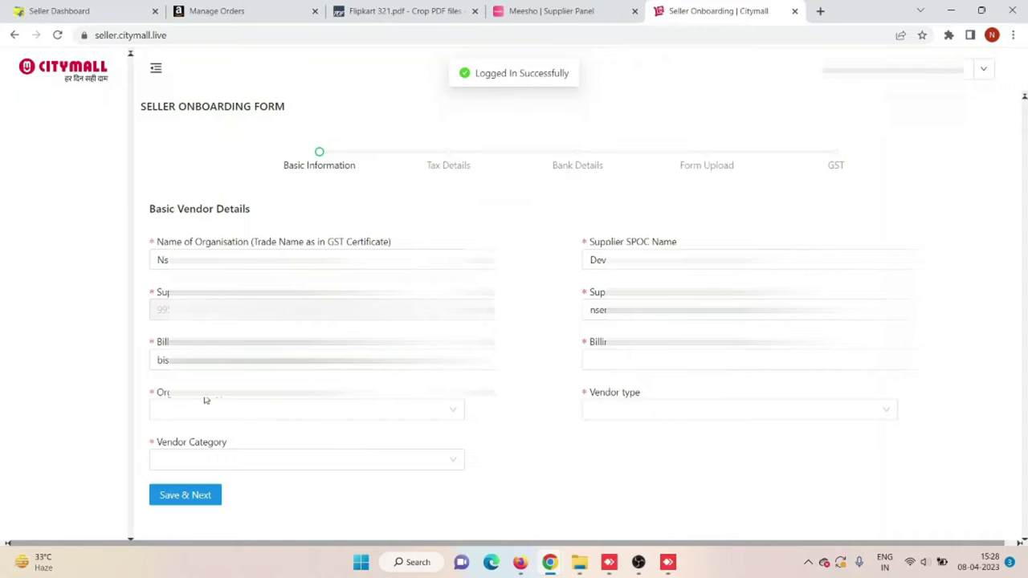
Step: Set organisation type to Sole Proprietorship and vendor category to Private Label
click(199, 413)
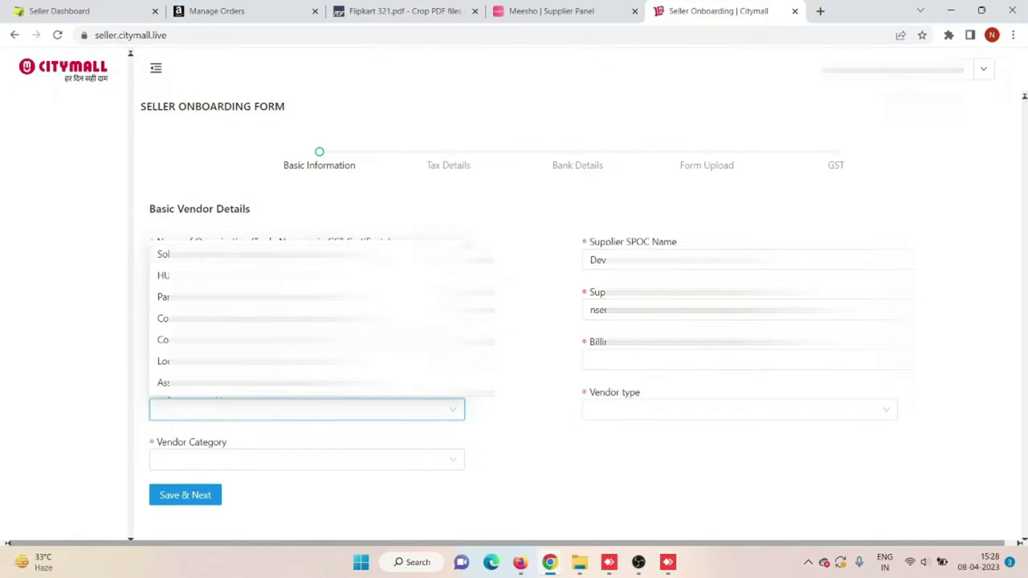
click(522, 127)
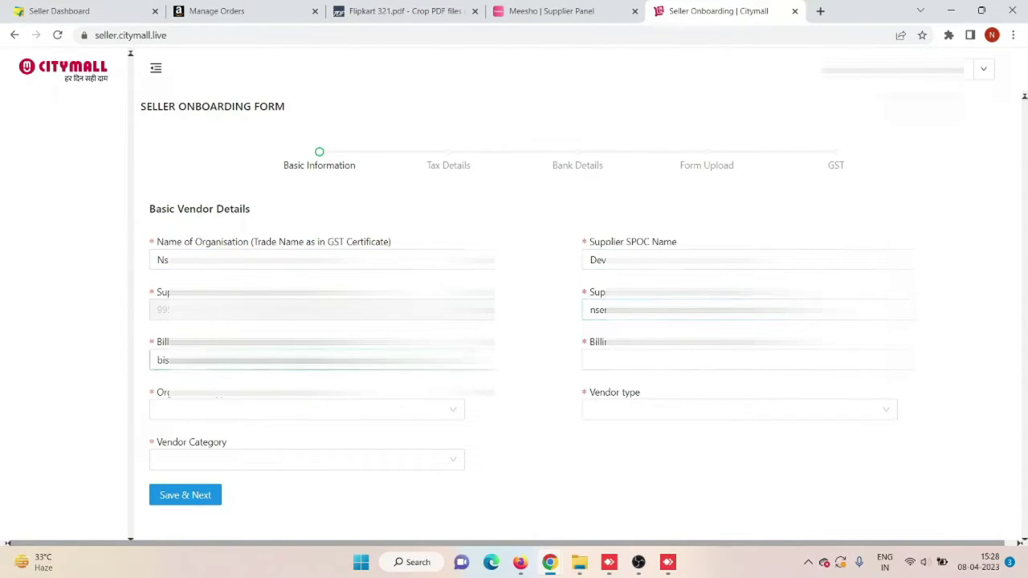
click(249, 413)
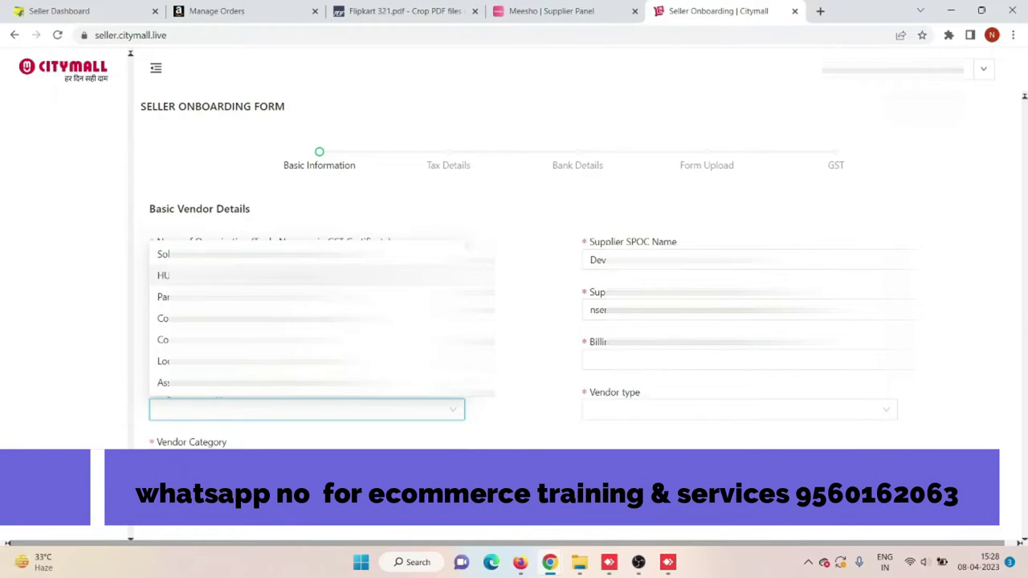
key(Up)
key(Return)
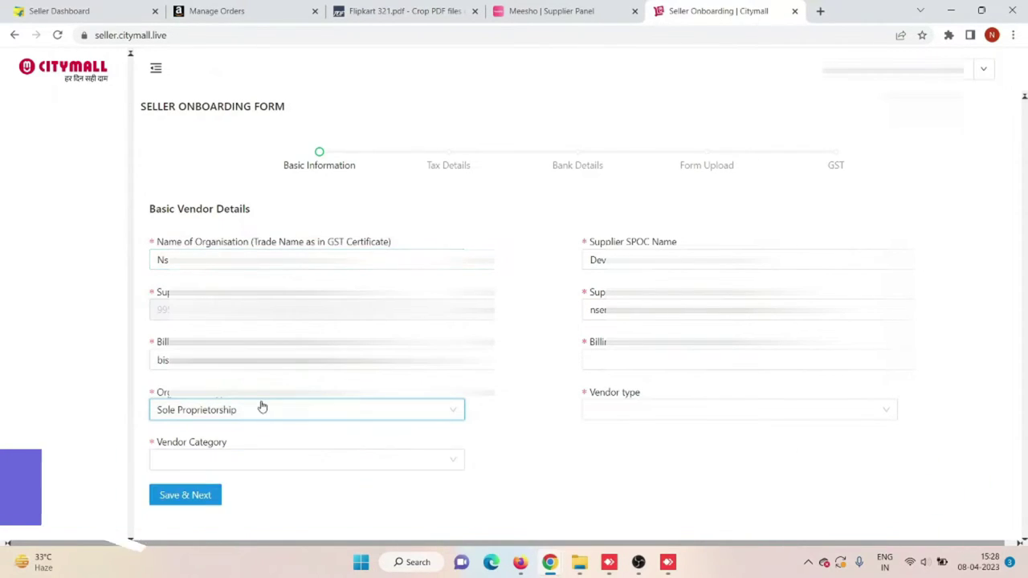
click(248, 465)
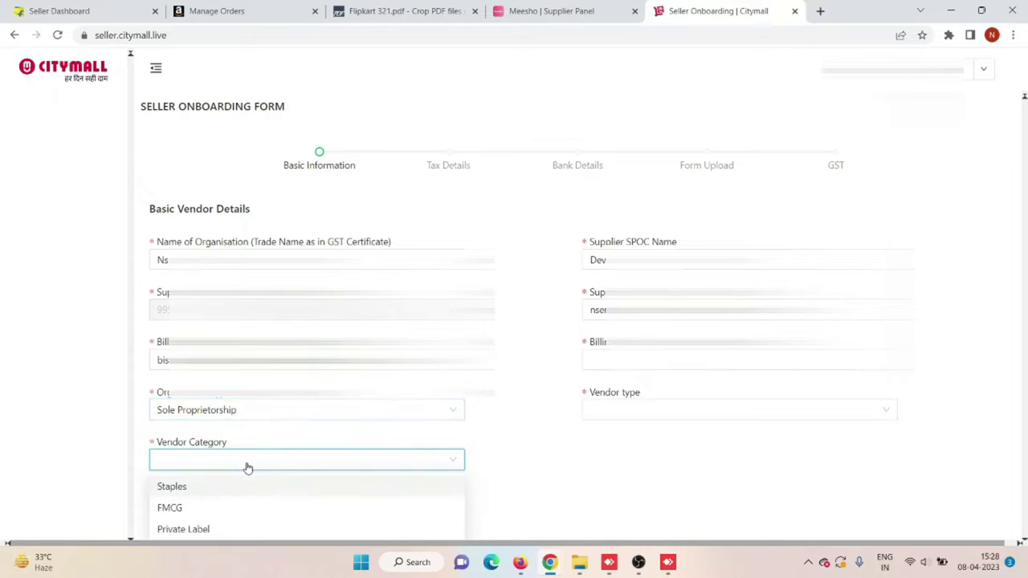
click(244, 529)
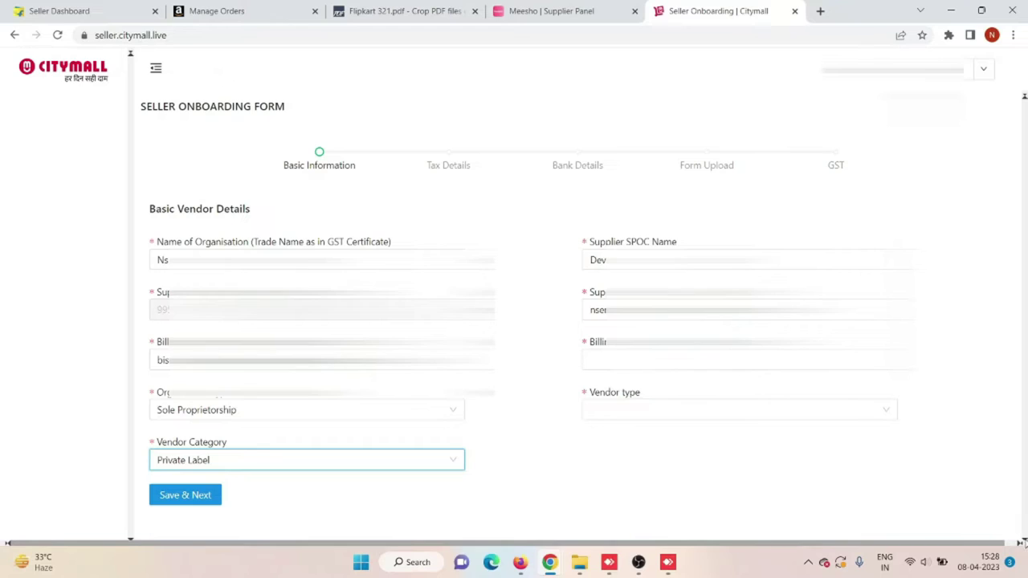
Step: Enter the PIN code in the second billing field, pick Service as vendor type, and save
click(594, 359)
text(201)
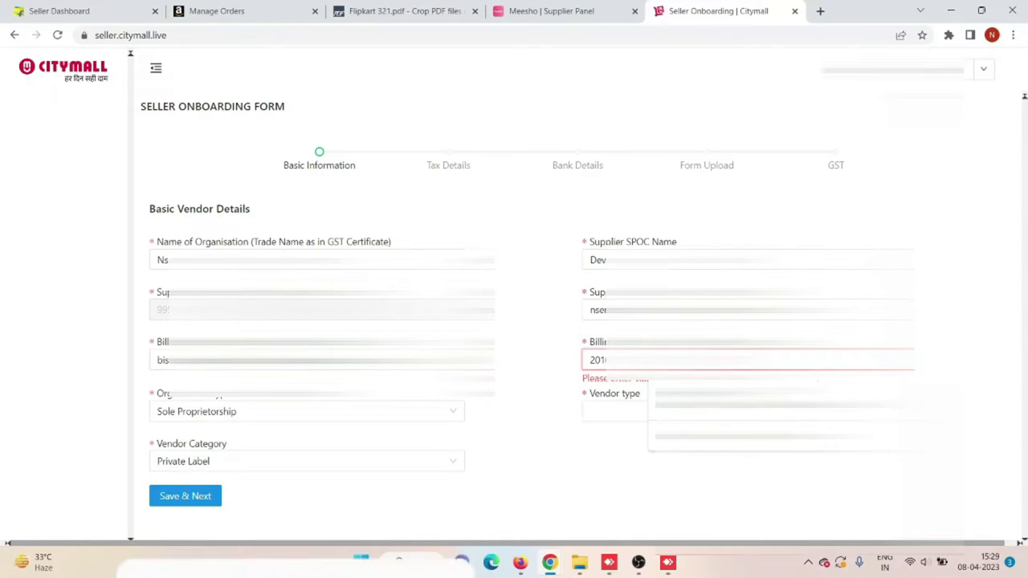
text(301)
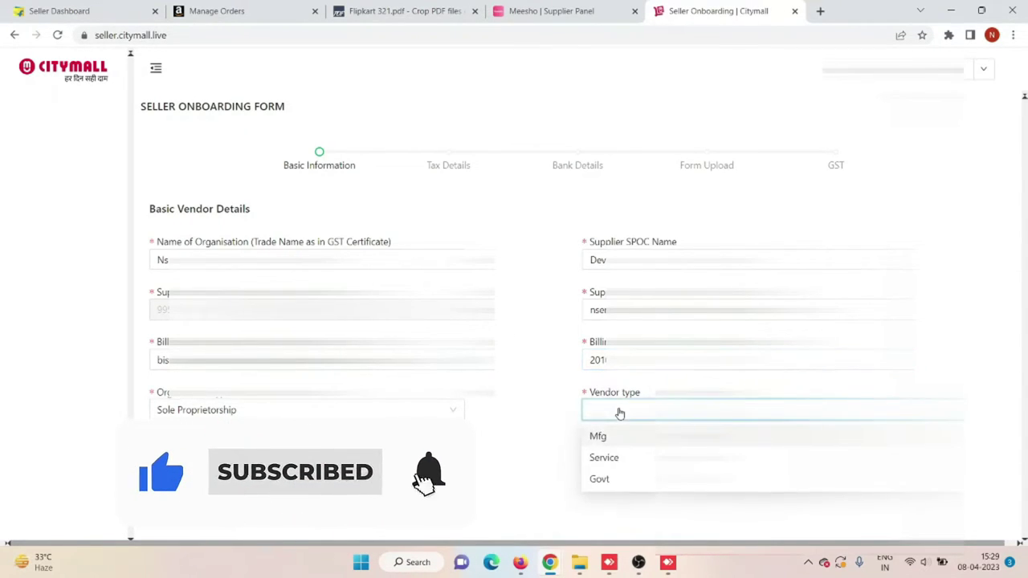
click(615, 463)
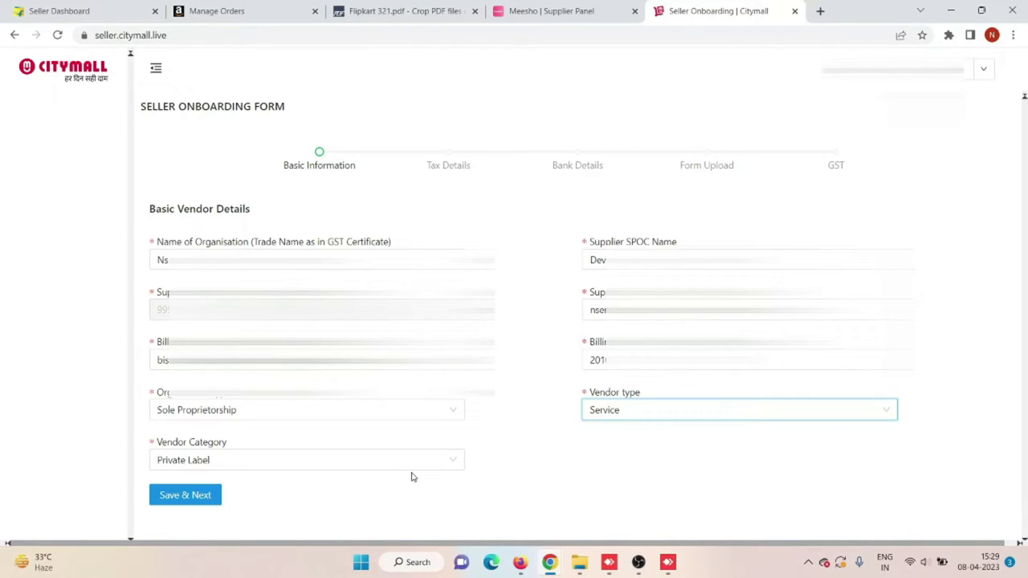
click(187, 495)
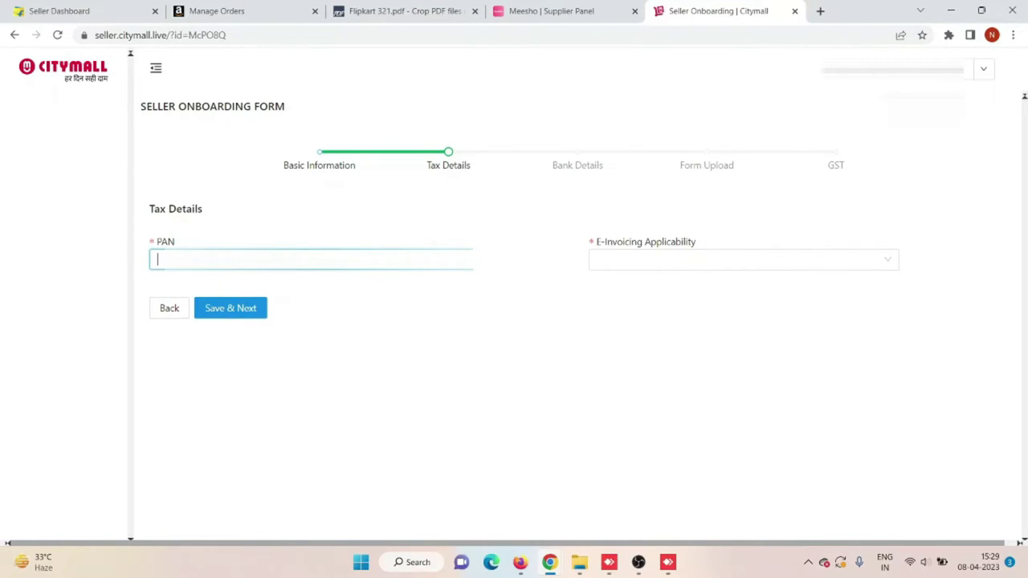
Step: Enter the PAN, set E-Invoicing Applicability to No, and save the Tax Details
text(BH)
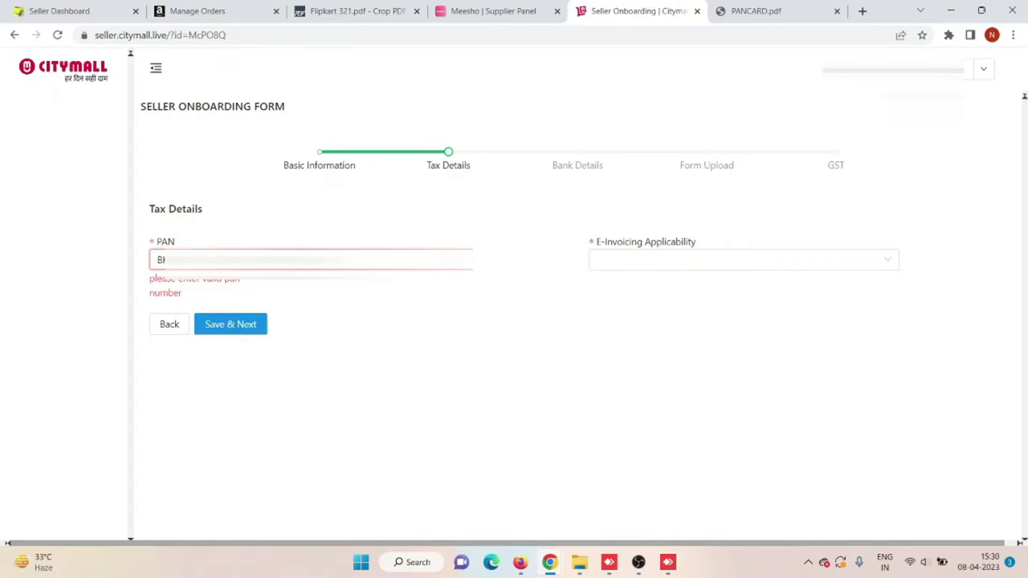
key(ctrl+v)
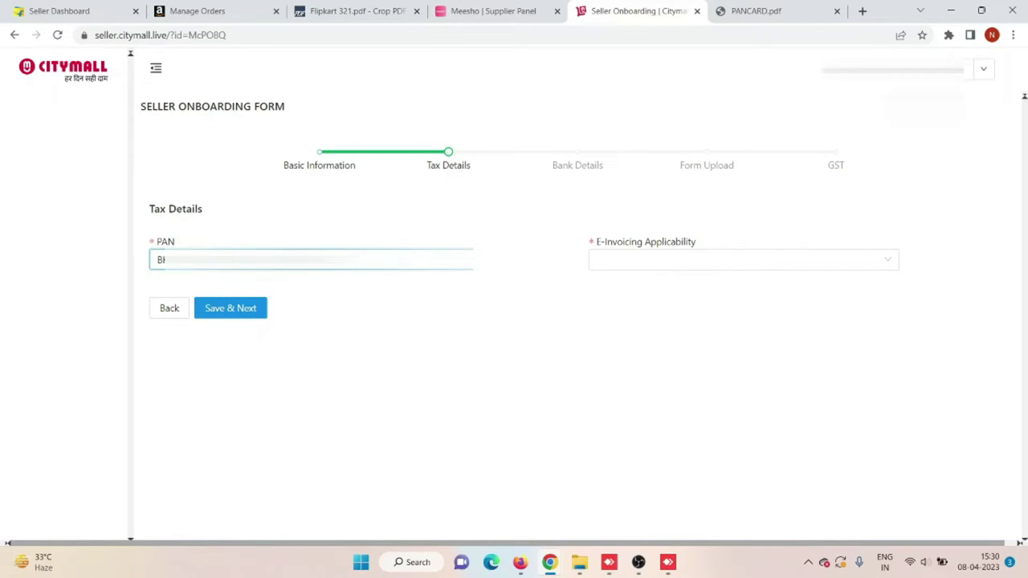
click(237, 315)
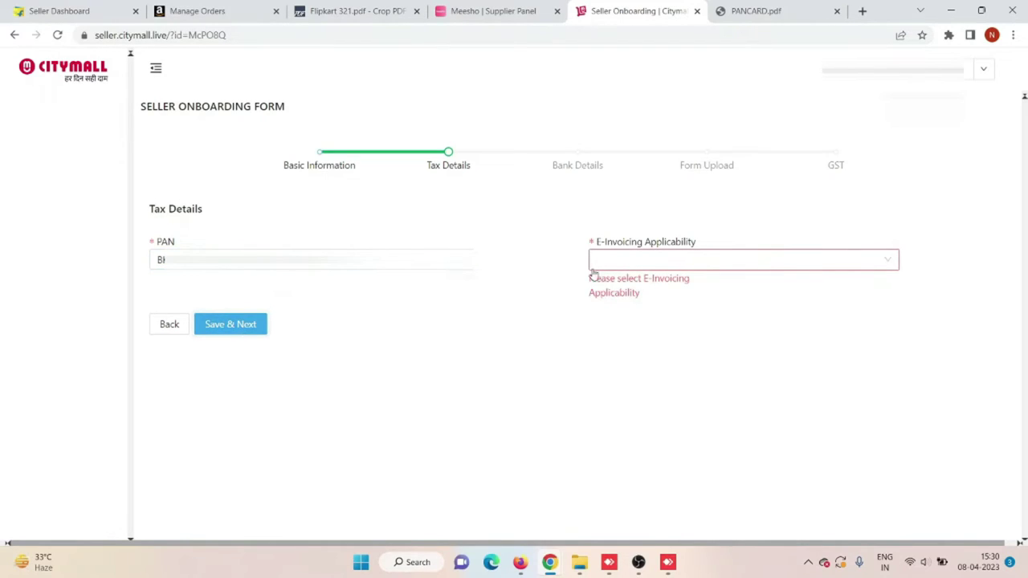
click(629, 264)
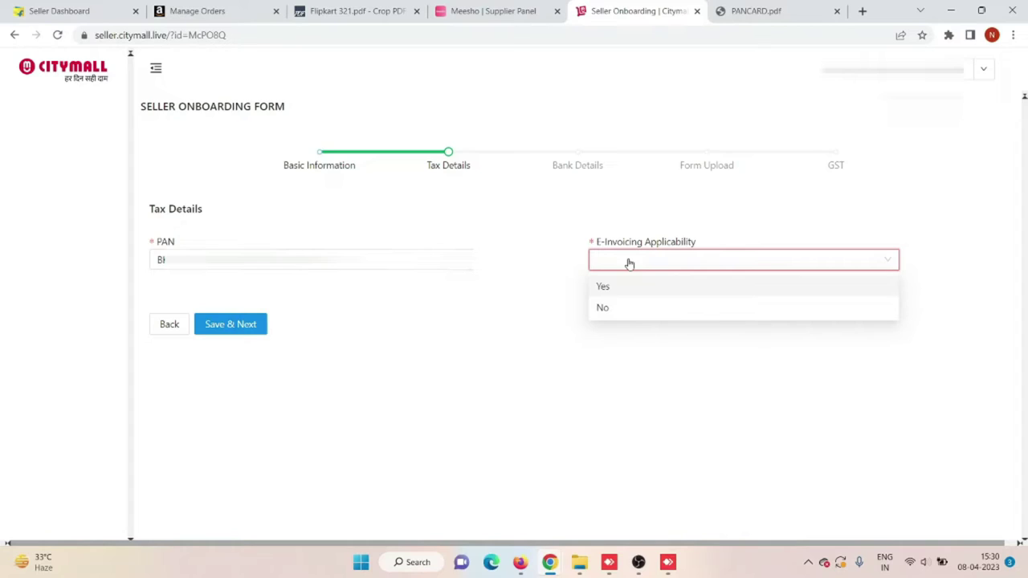
click(618, 311)
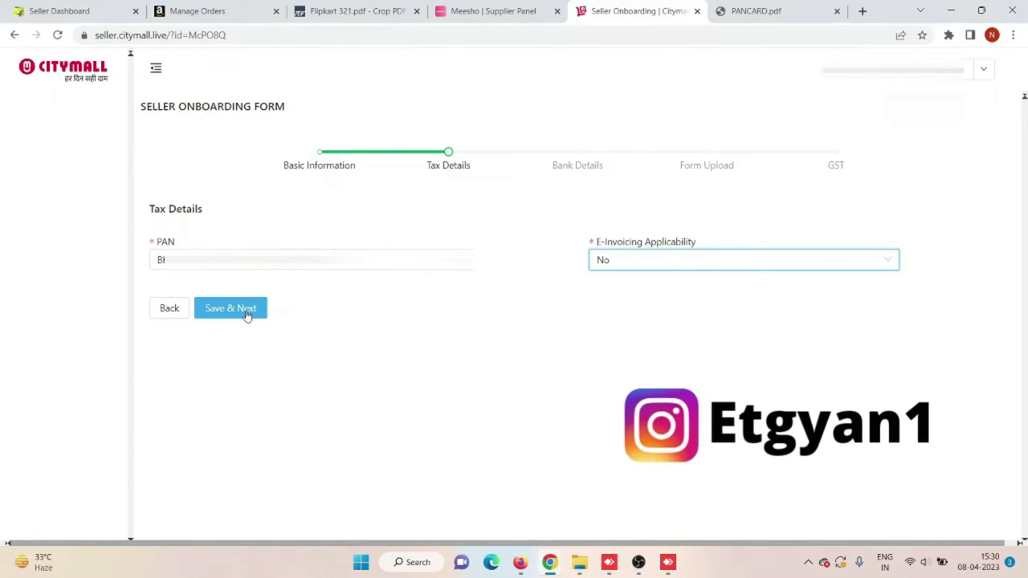
click(246, 313)
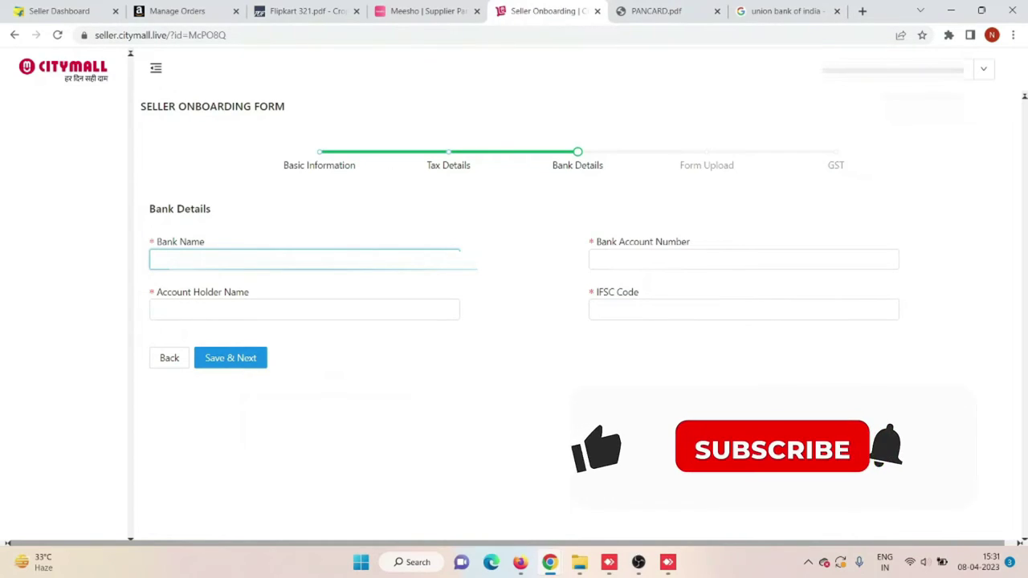
Step: Enter the bank name, account number, account holder name and IFSC code, then save
text(uni)
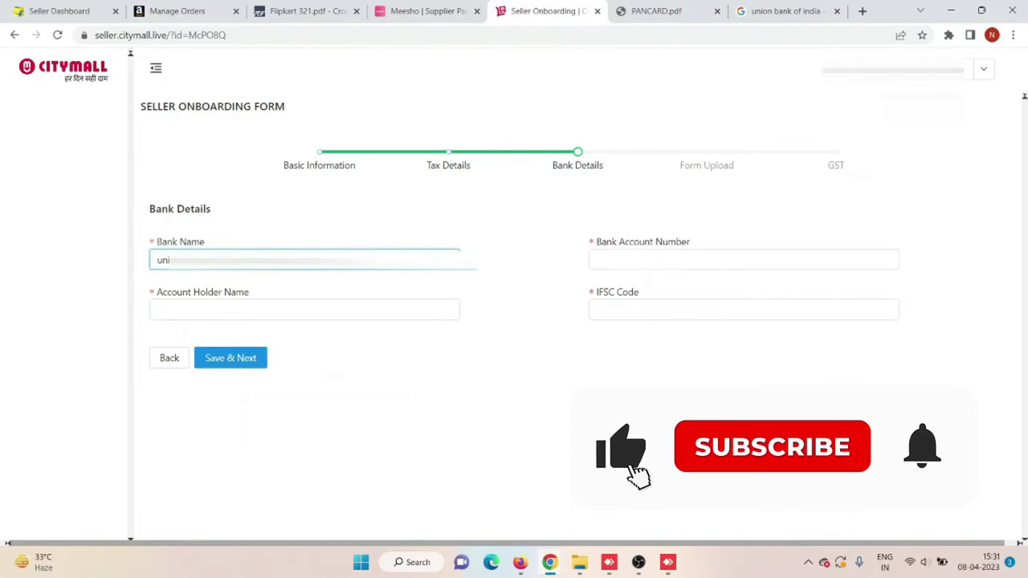
click(658, 258)
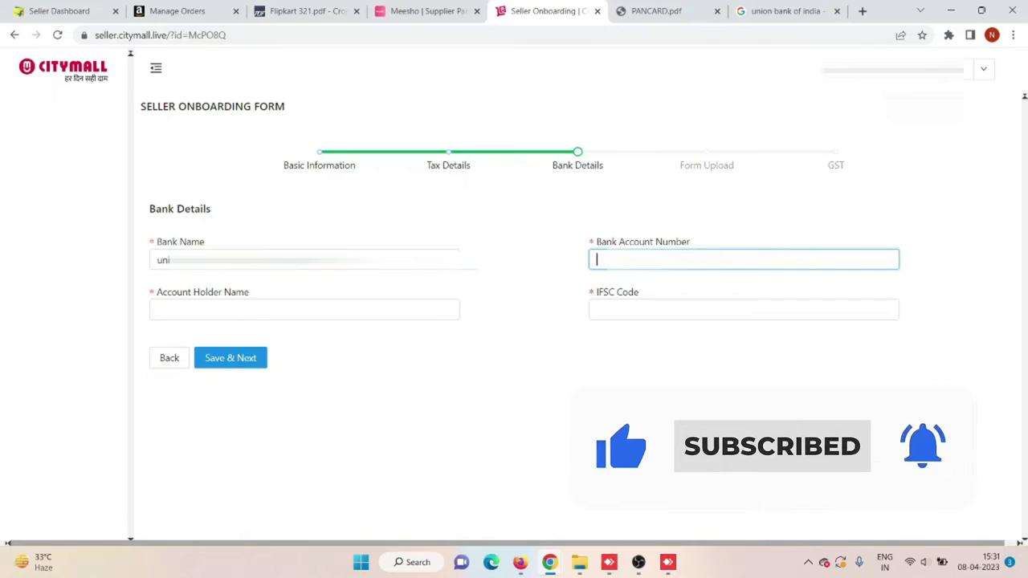
text(42)
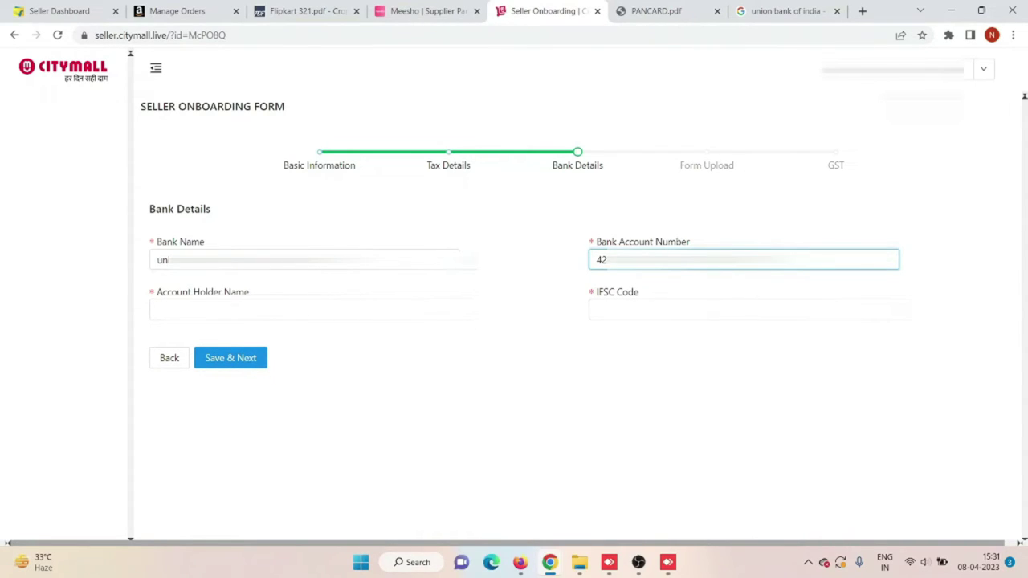
click(310, 309)
text(N)
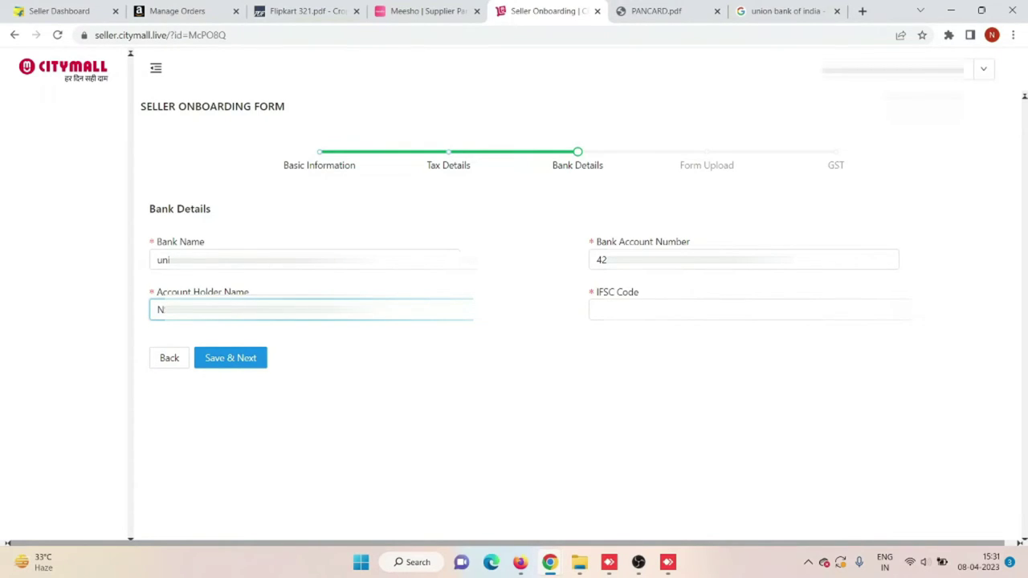
click(636, 294)
text(U)
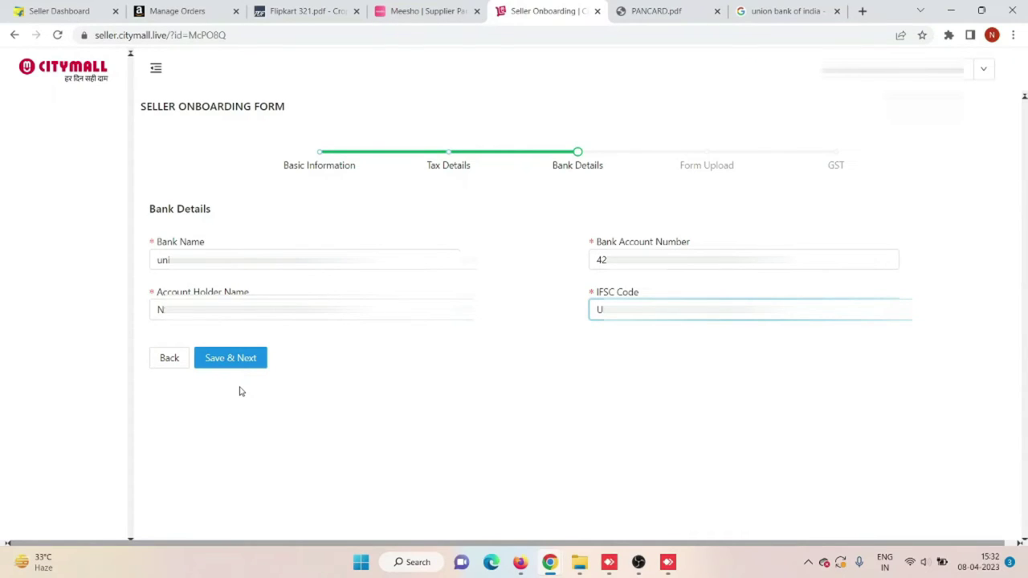
click(231, 359)
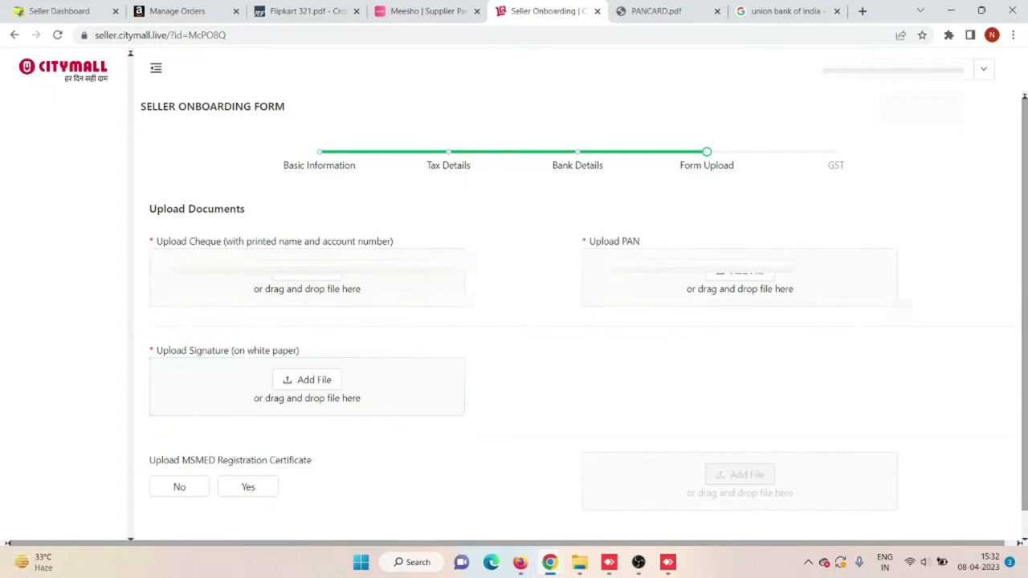
Step: Attach 'singnature 1' as the signature image
click(302, 278)
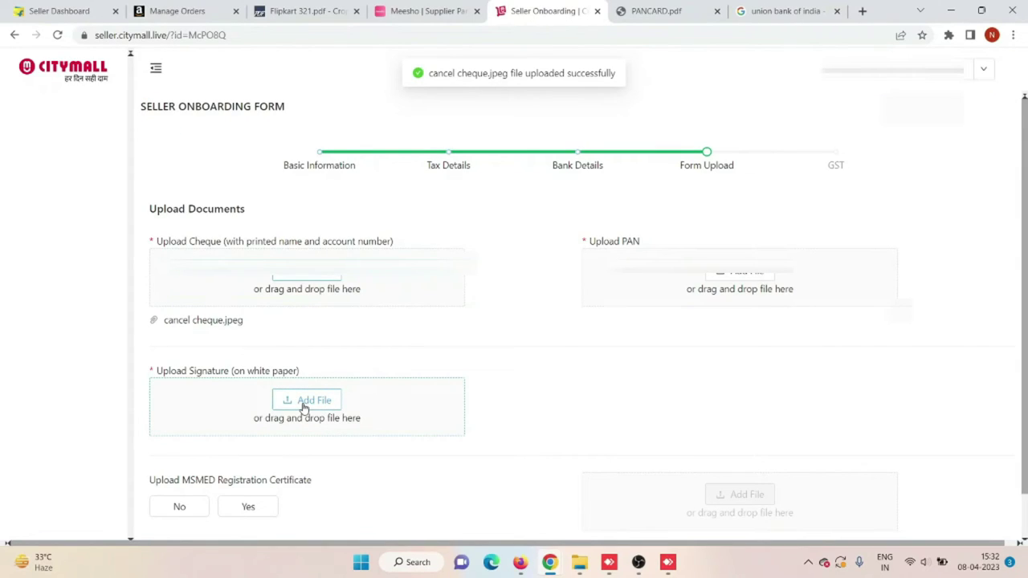
click(305, 401)
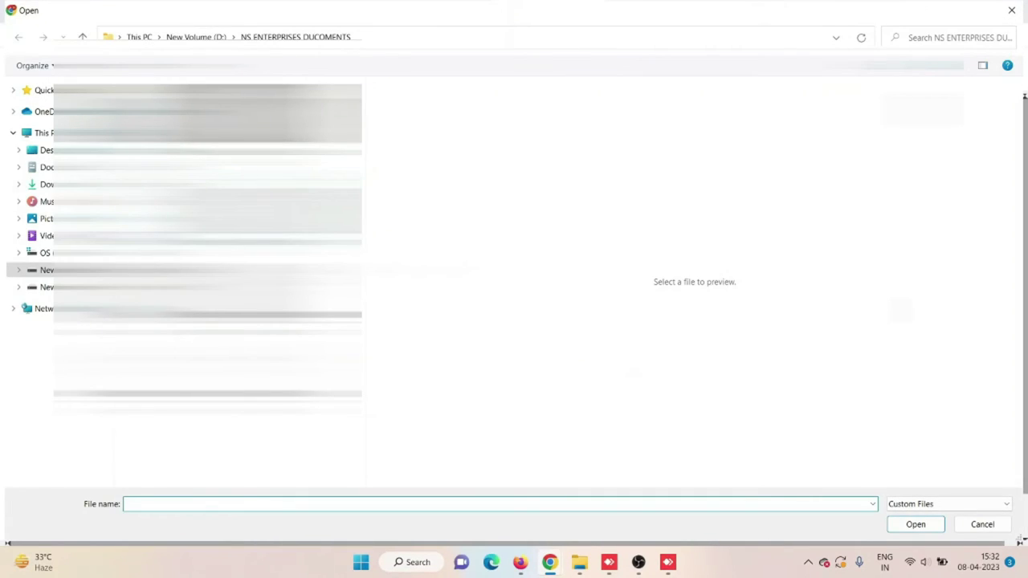
text(singnature 1)
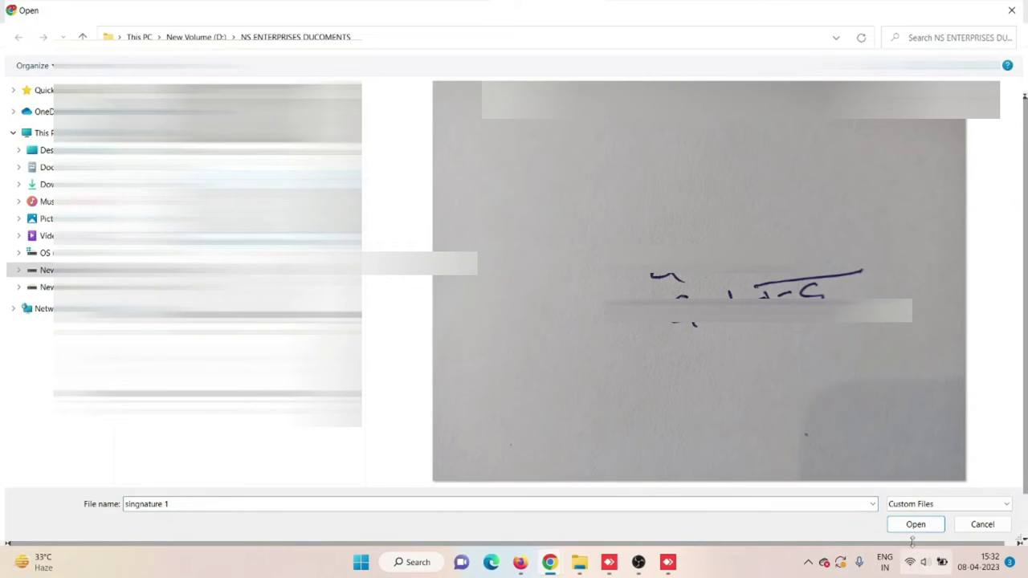
click(913, 524)
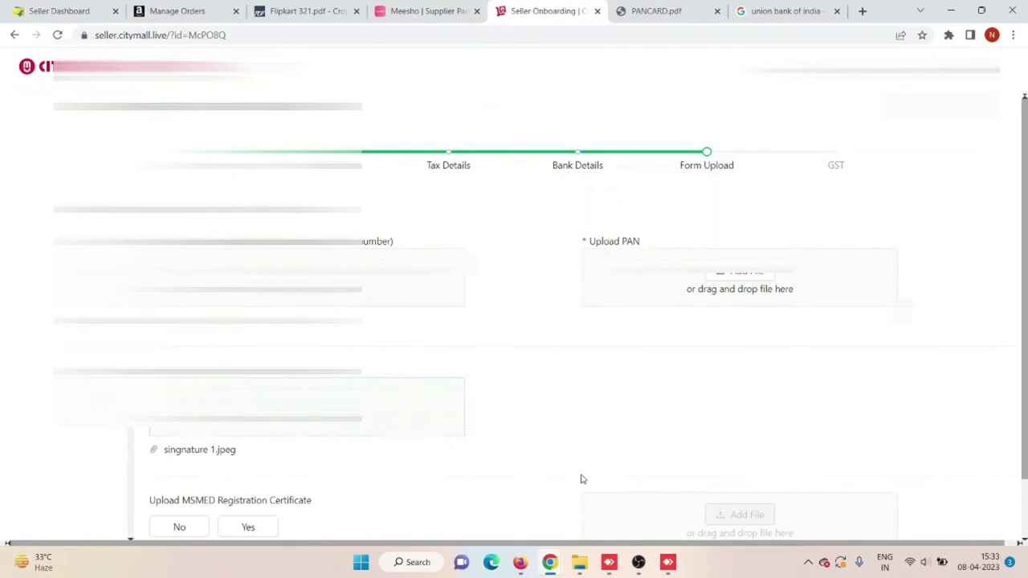
Step: Attach PANCARD as the PAN document, declare no MSMED certificate, and save
click(739, 272)
click(915, 524)
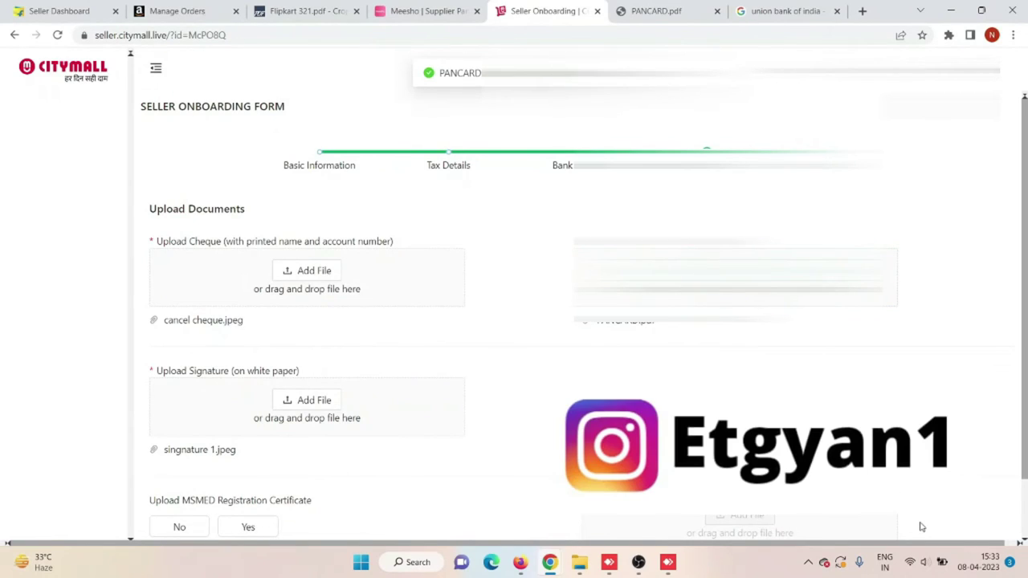
scroll(1023, 539, down, 1)
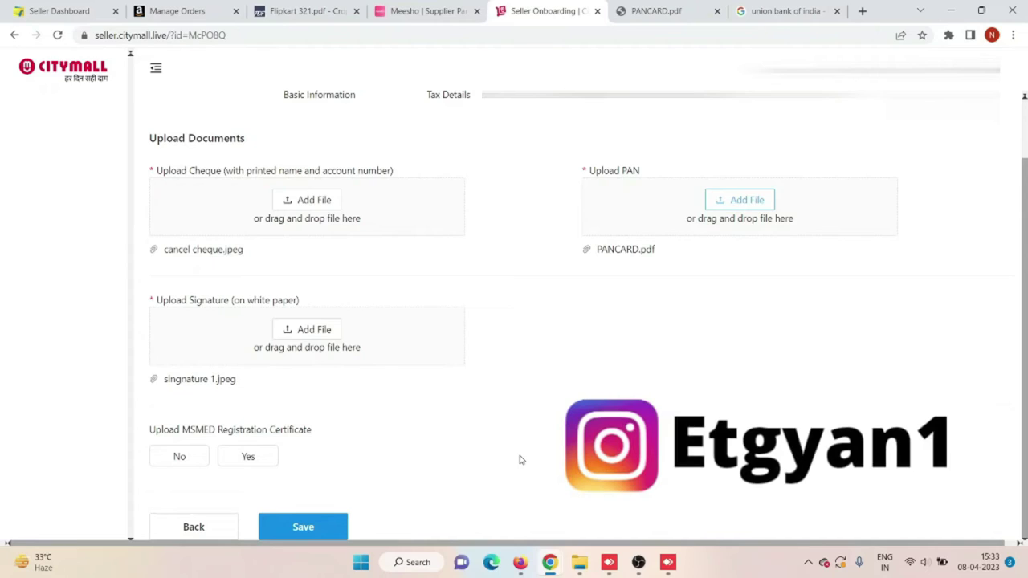
click(181, 456)
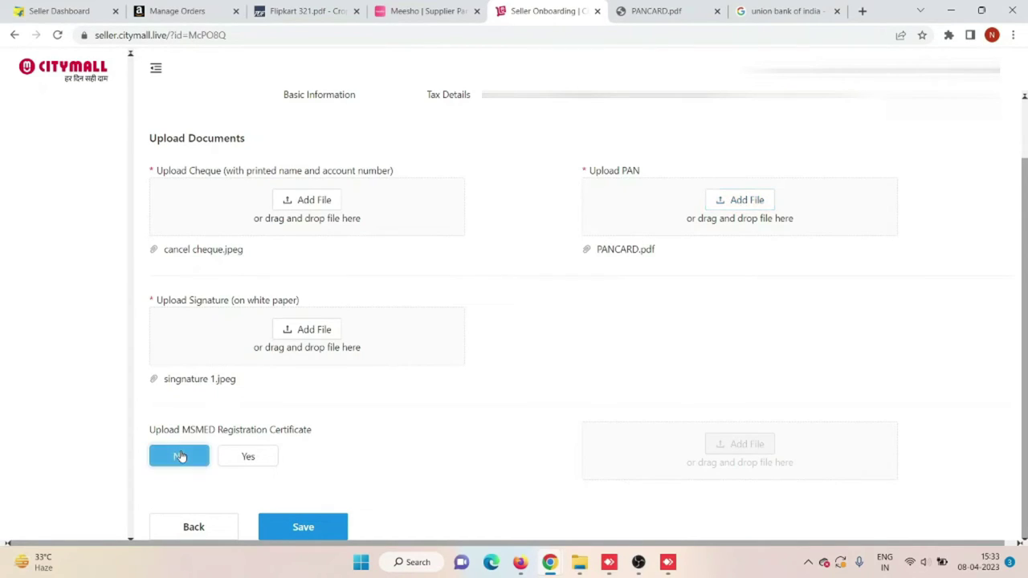
click(318, 528)
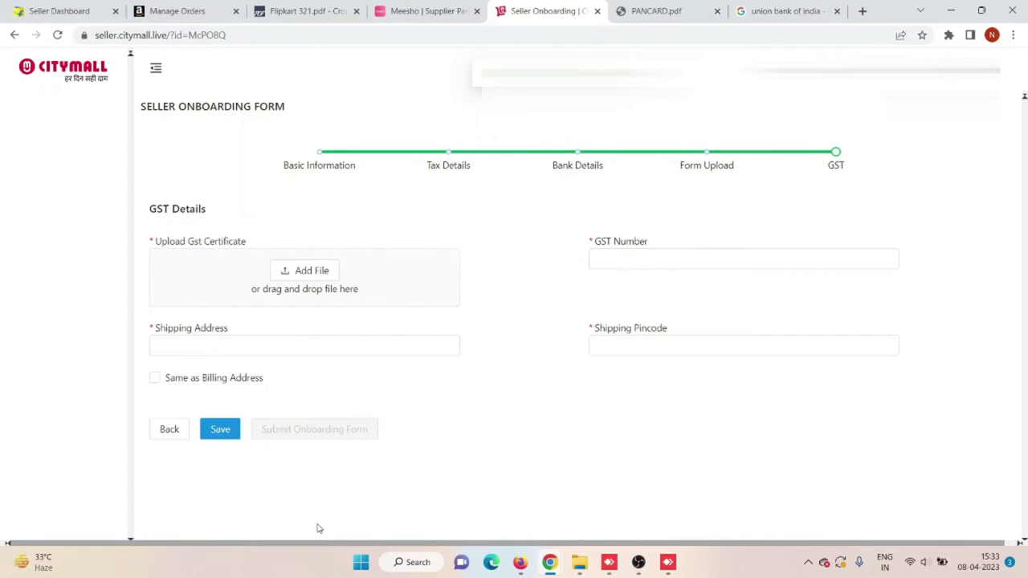
Step: Upload GST DOCUMENT.pdf, copy billing address to shipping, paste the GST number, and save
click(302, 270)
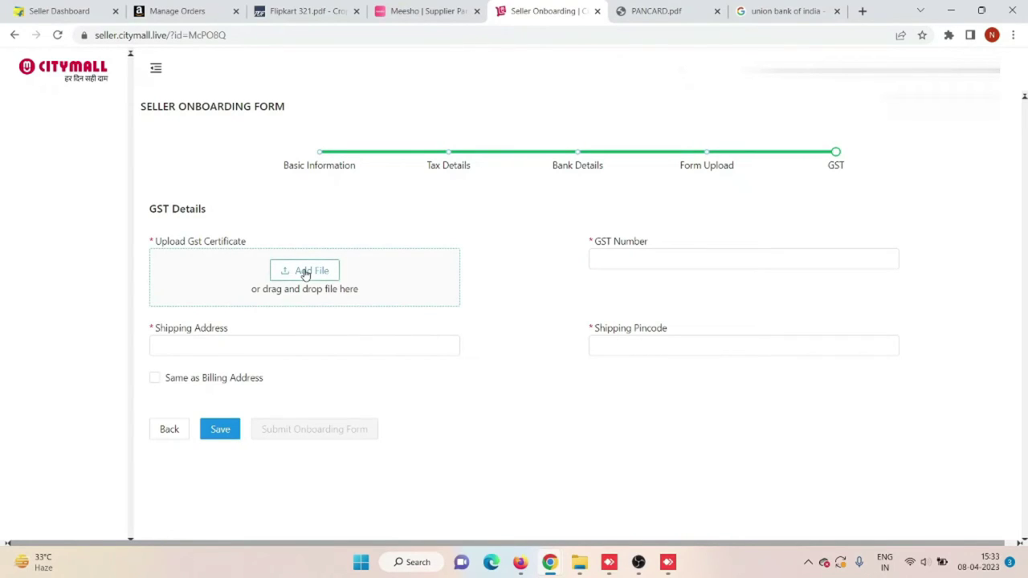
click(211, 366)
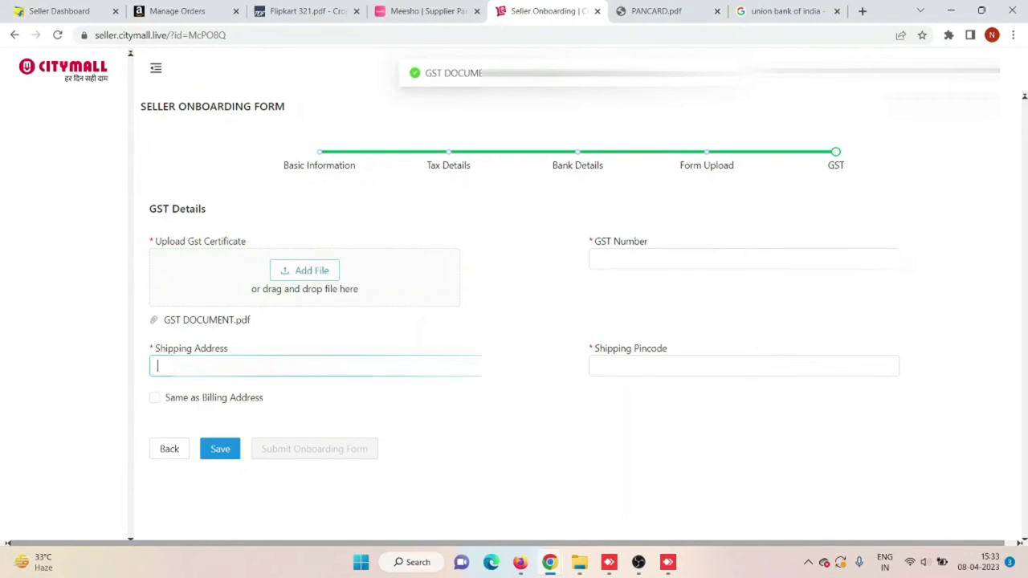
click(154, 399)
click(596, 259)
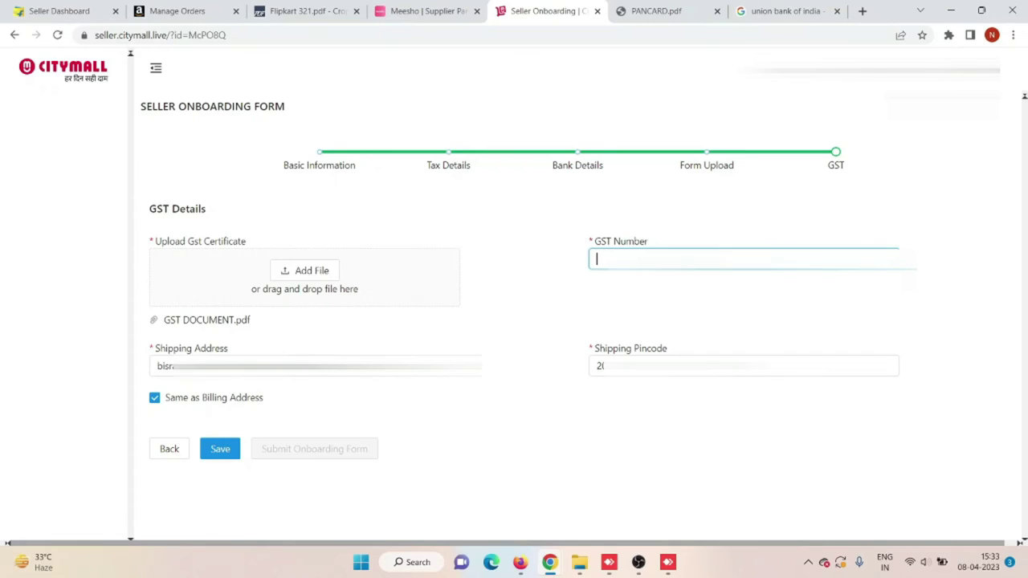
key(ctrl+v)
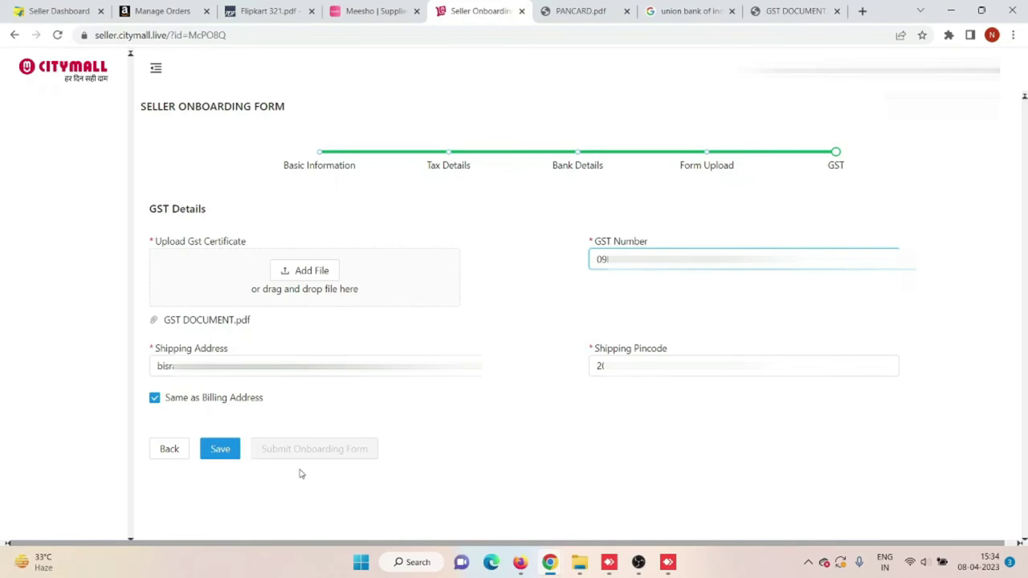
click(227, 448)
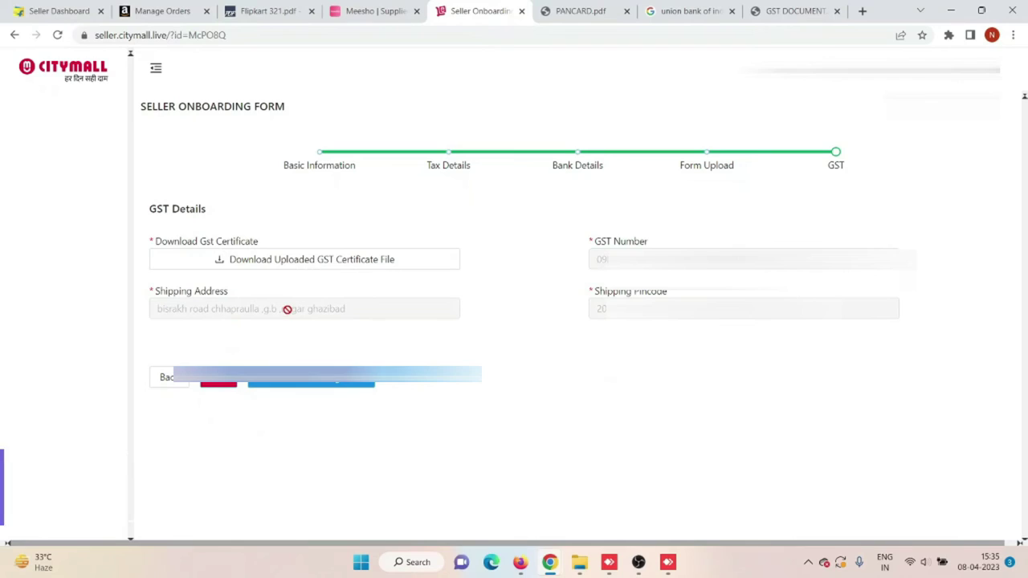
Step: Agree to all the Terms And Conditions and submit the onboarding form for verification
click(291, 383)
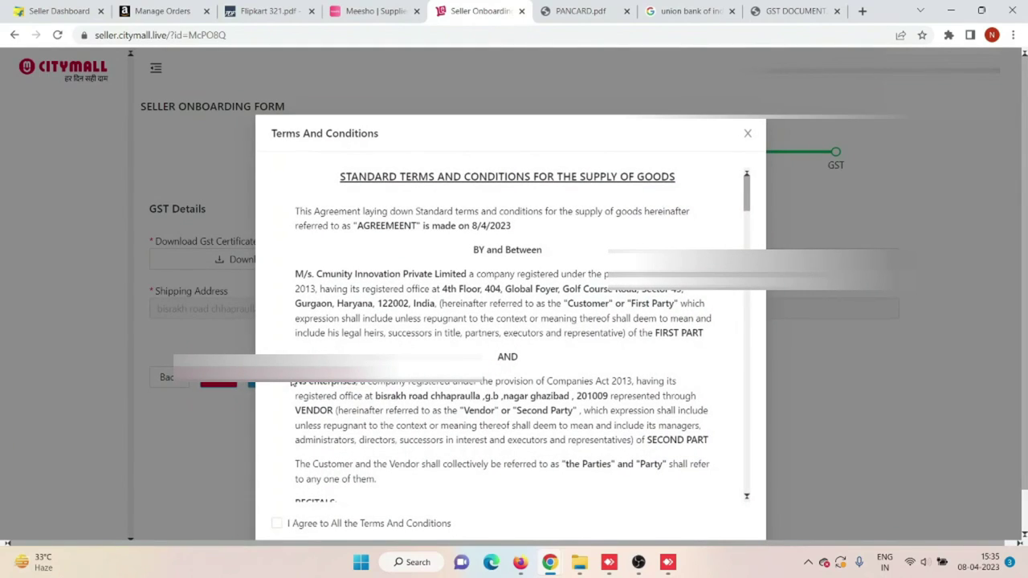
scroll(749, 485, down, 5)
scroll(749, 485, down, 15)
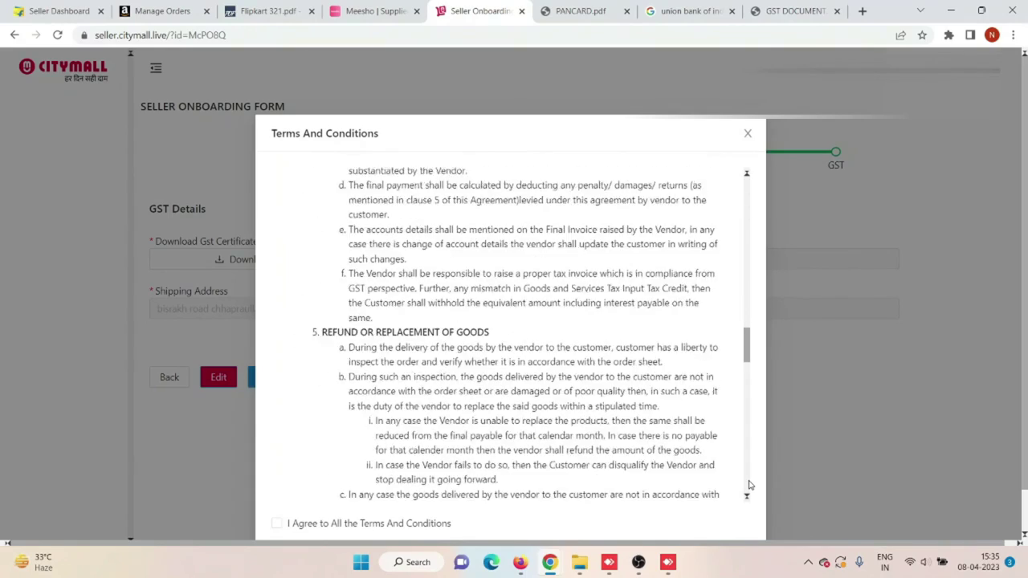
click(281, 525)
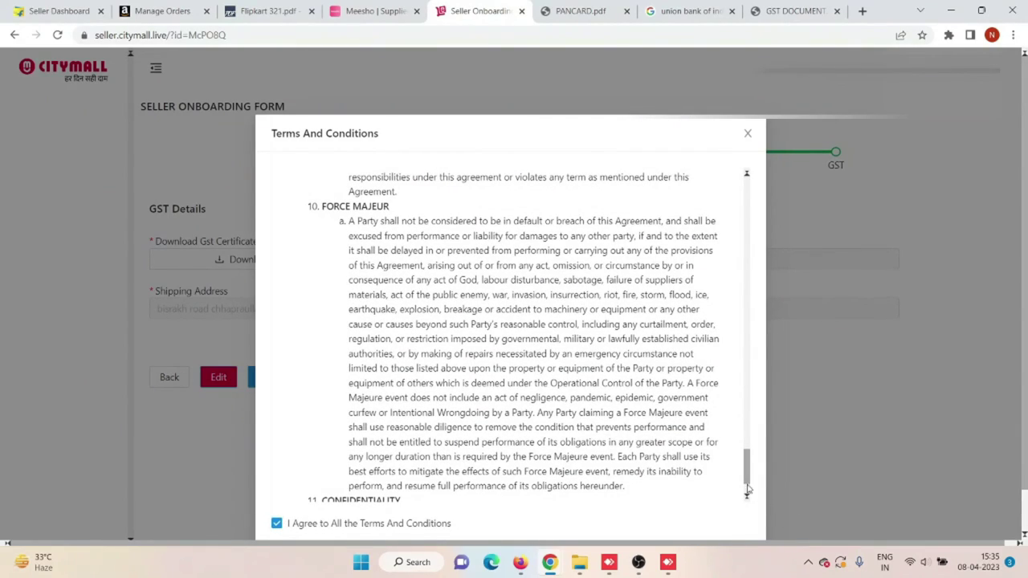
scroll(749, 494, down, 2)
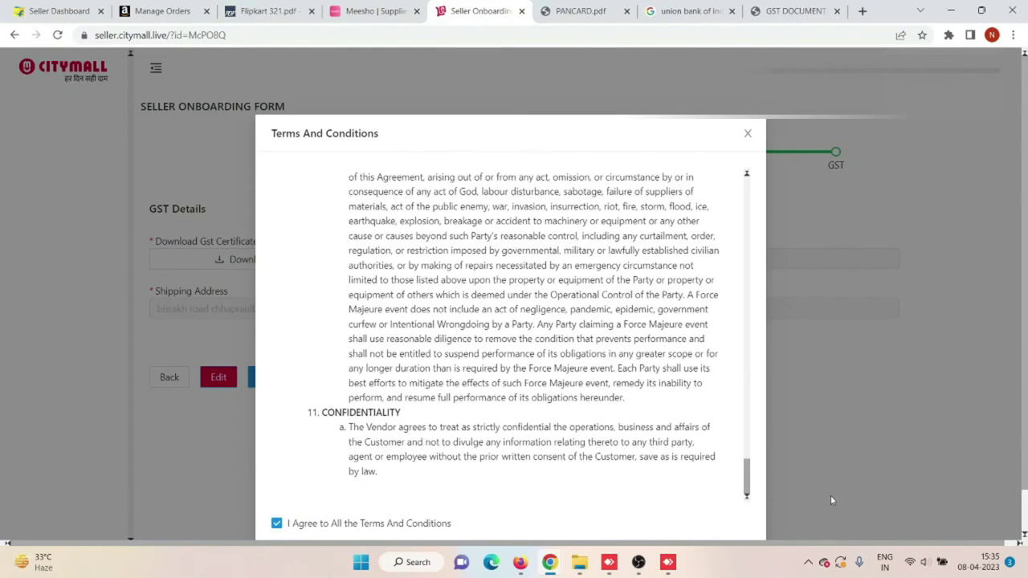
scroll(1023, 516, down, 1)
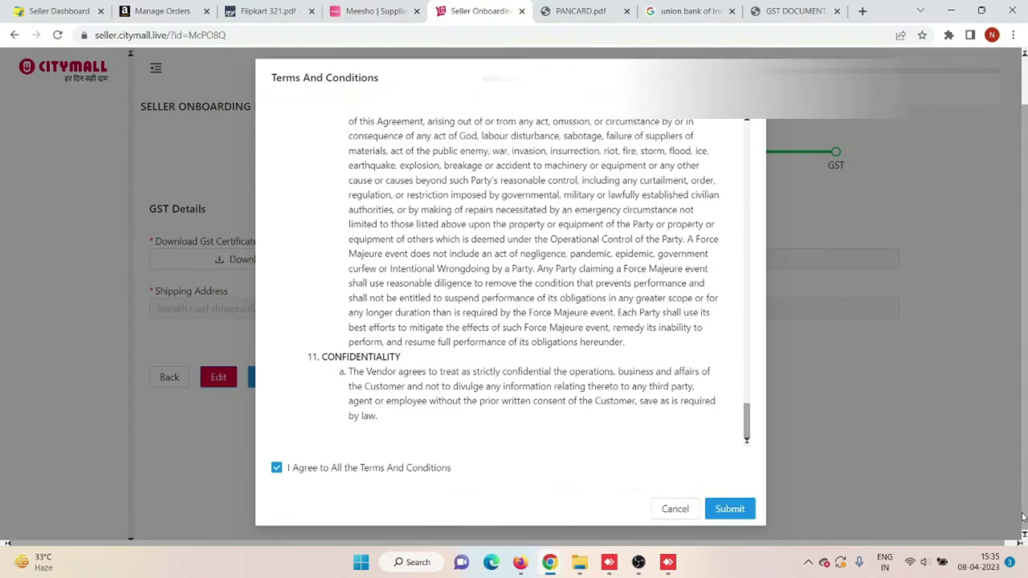
click(740, 511)
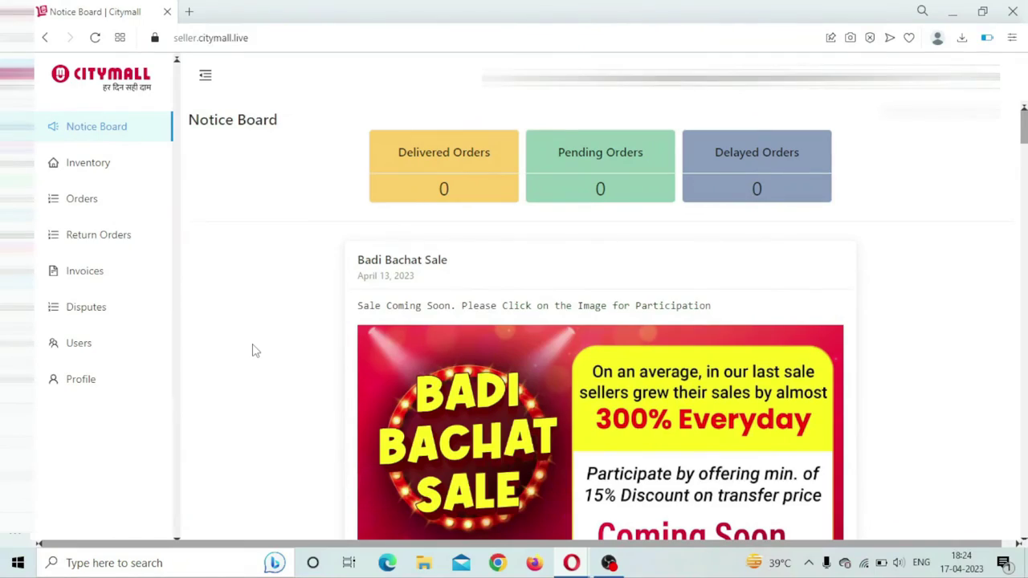
Step: Visit the empty Inventory, Orders and Return Orders pages, ending on Invoices
click(64, 170)
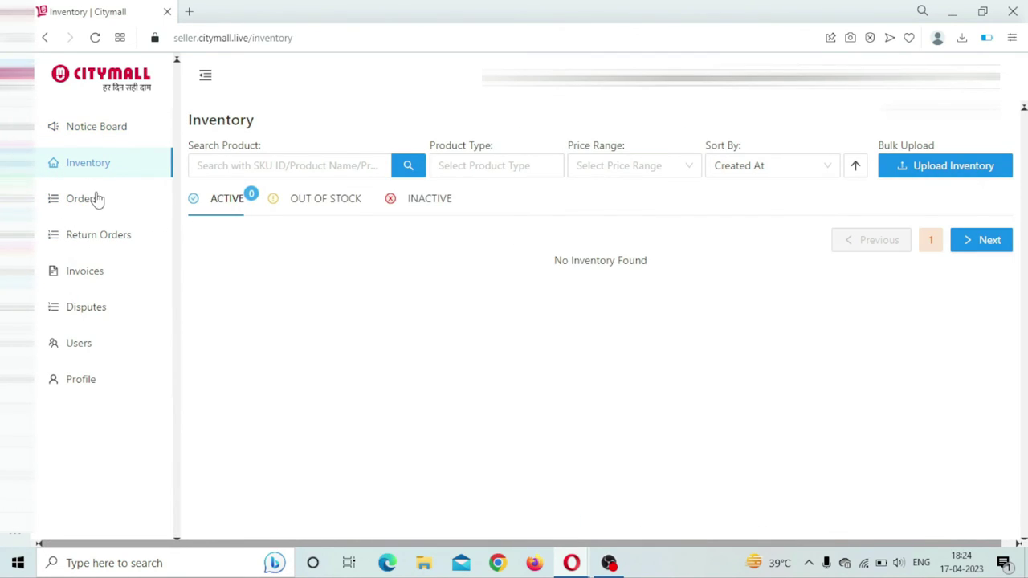
click(91, 202)
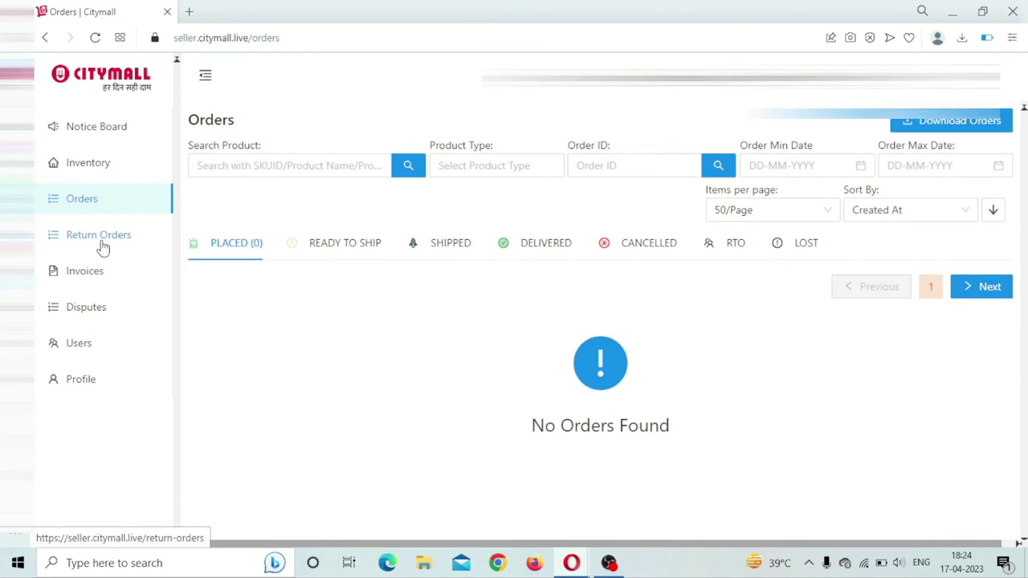
click(102, 246)
click(94, 270)
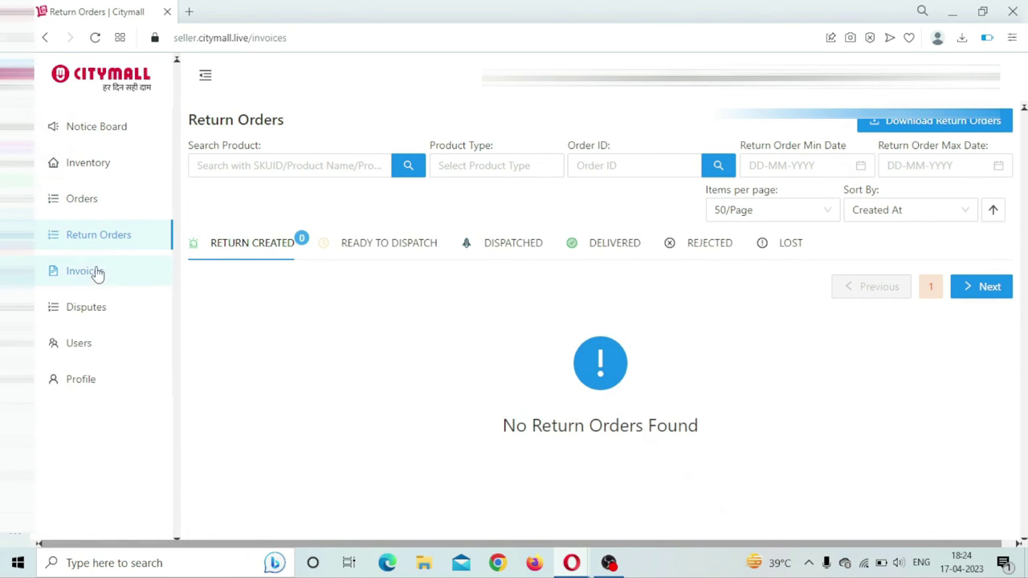